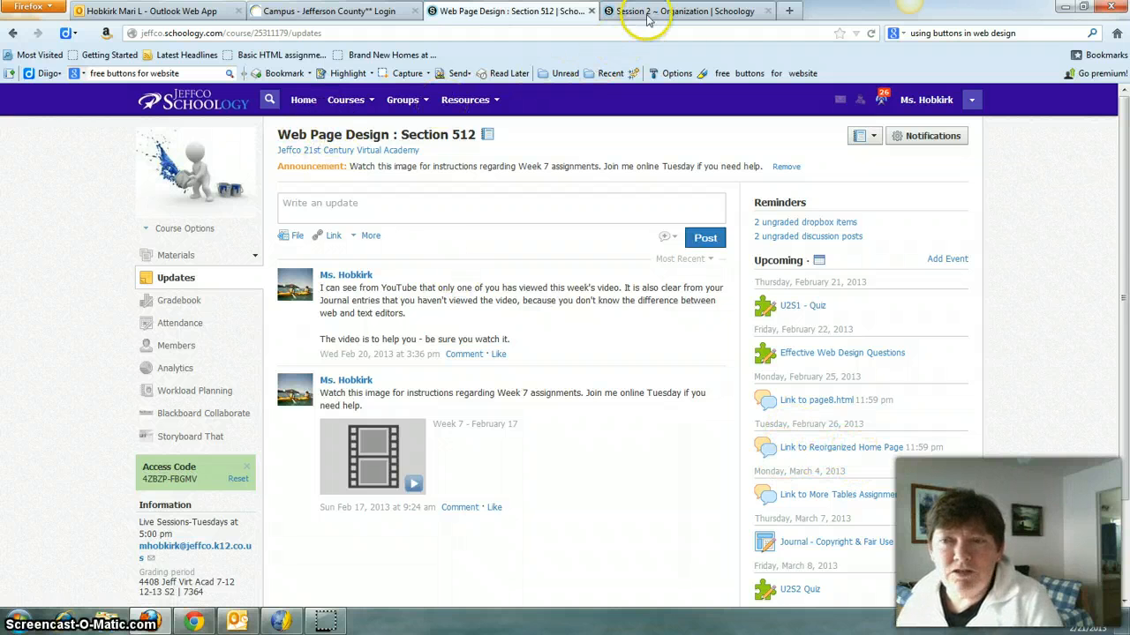
Open the Using Tables on your National Parks Page assignment from the Session 2 ~ Organization materials and review its instructions
{"action": "left_click", "coordinate": [679, 11]}
{"action": "scroll", "coordinate": [481, 402], "scroll_direction": "down", "scroll_amount": 1}
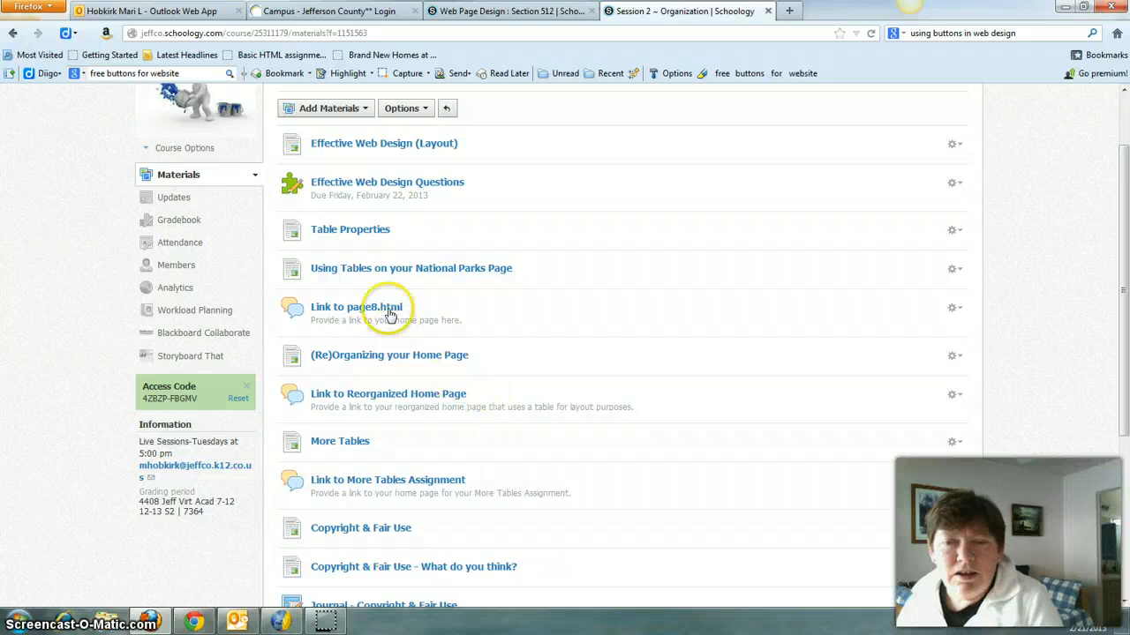
{"action": "left_click", "coordinate": [402, 267]}
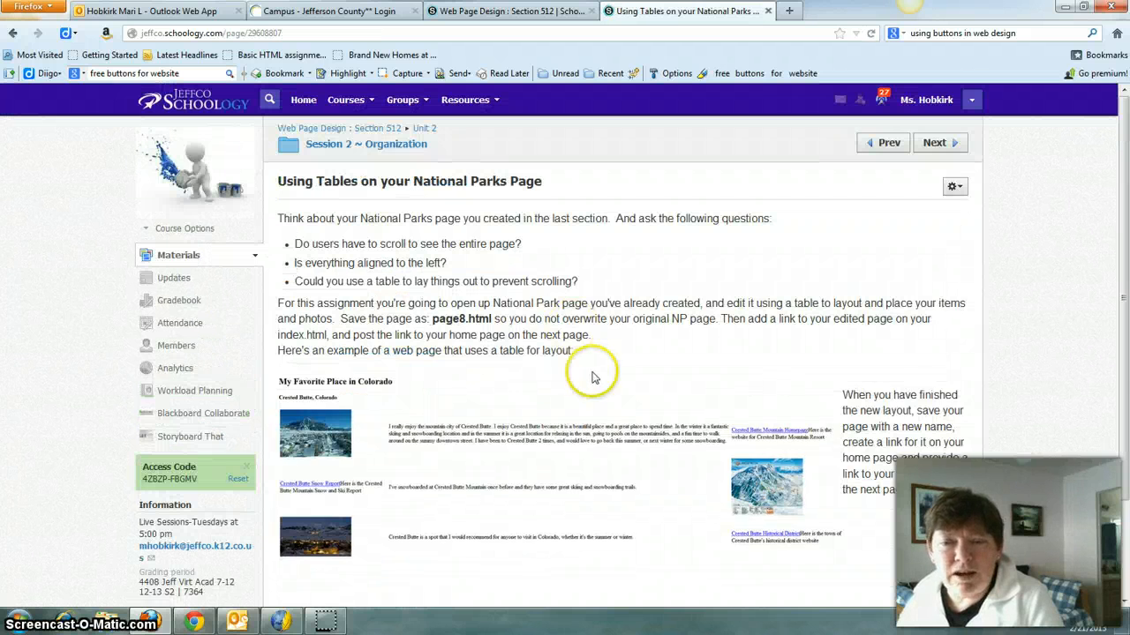
{"action": "scroll", "coordinate": [593, 378], "scroll_direction": "down", "scroll_amount": 1}
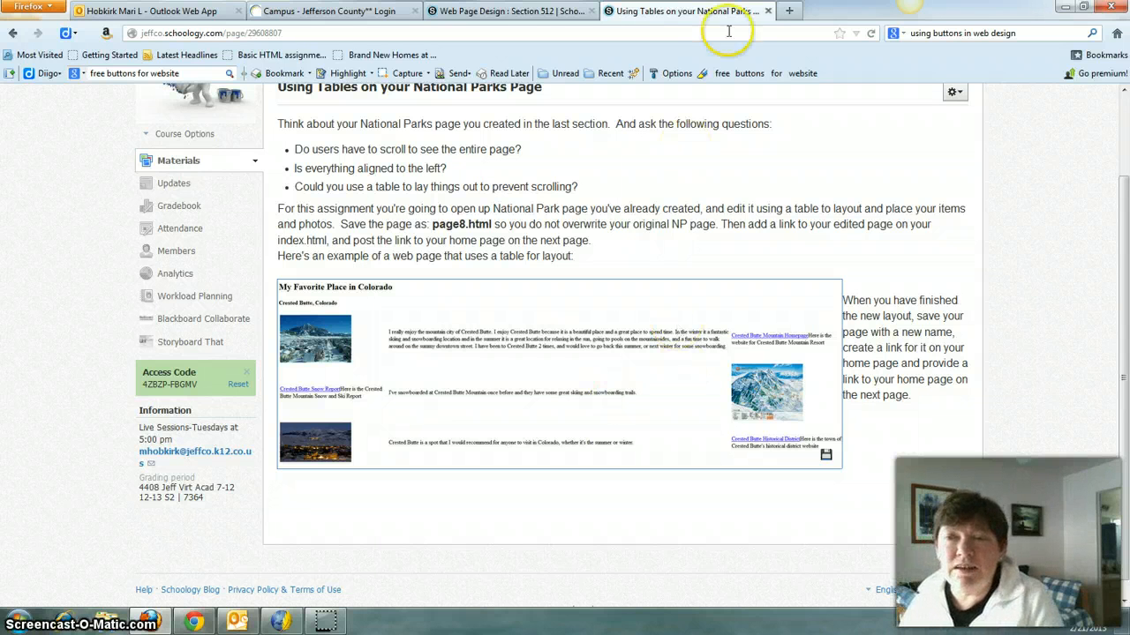
{"action": "scroll", "coordinate": [569, 168], "scroll_direction": "up", "scroll_amount": 2}
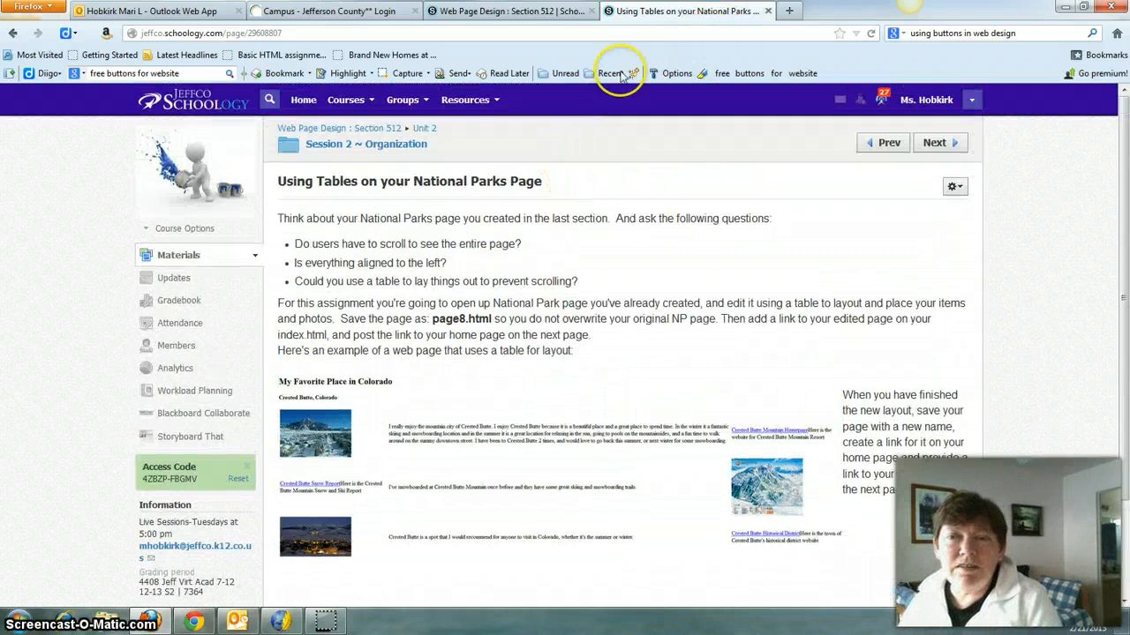
Return to the Session 2 ~ Organization materials and open the (Re)Organizing your Home Page assignment
{"action": "left_click", "coordinate": [405, 146]}
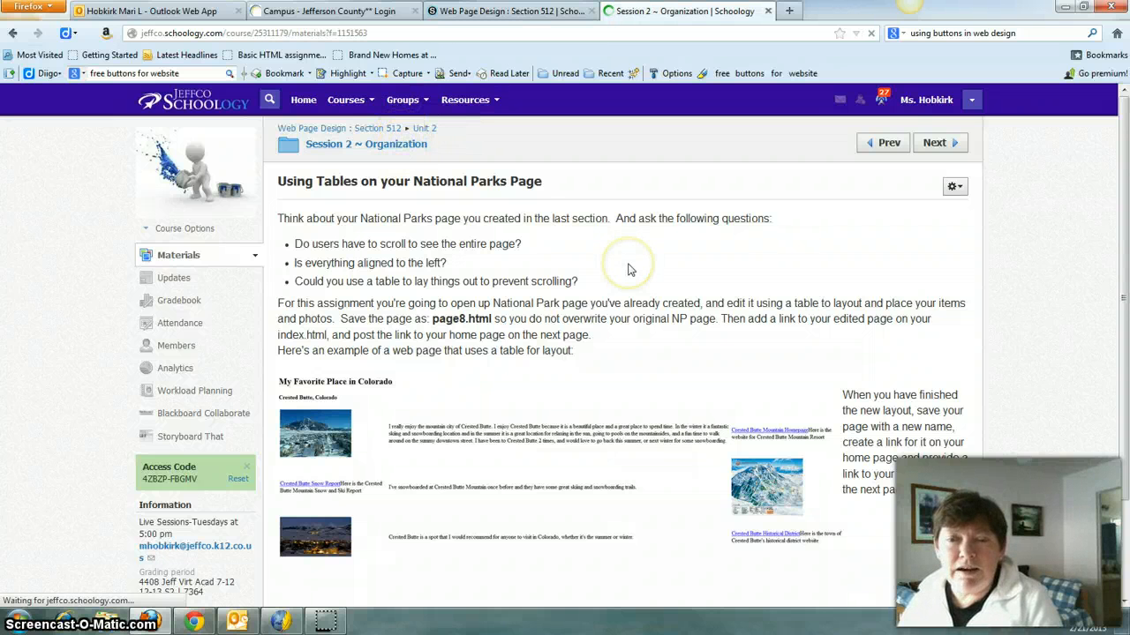
{"action": "scroll", "coordinate": [628, 267], "scroll_direction": "down", "scroll_amount": 5}
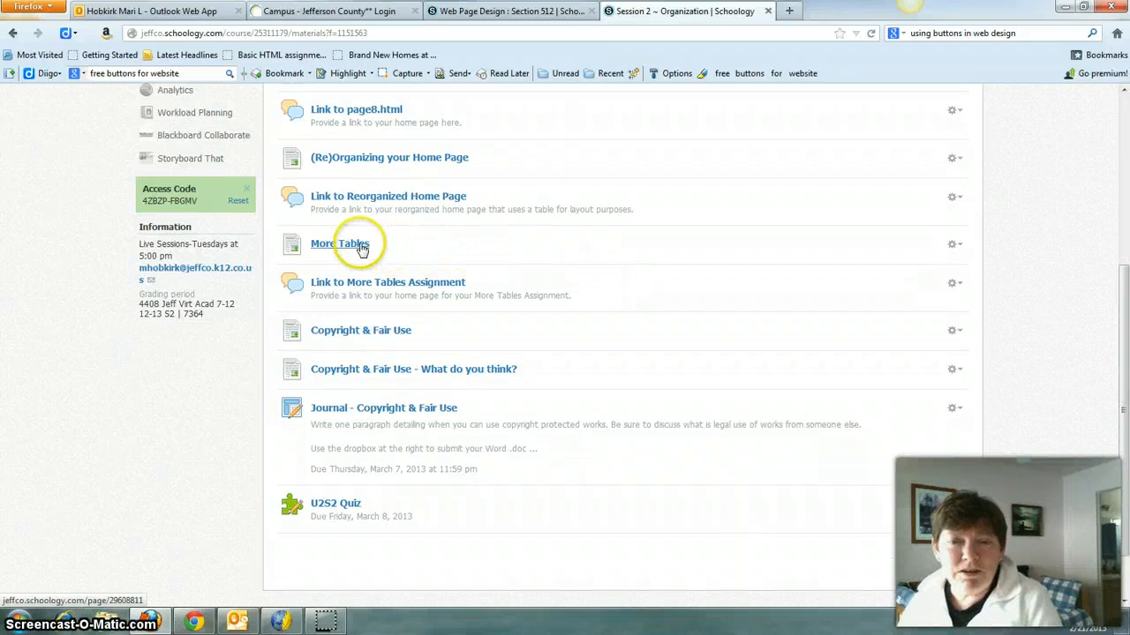
{"action": "scroll", "coordinate": [408, 311], "scroll_direction": "up", "scroll_amount": 2}
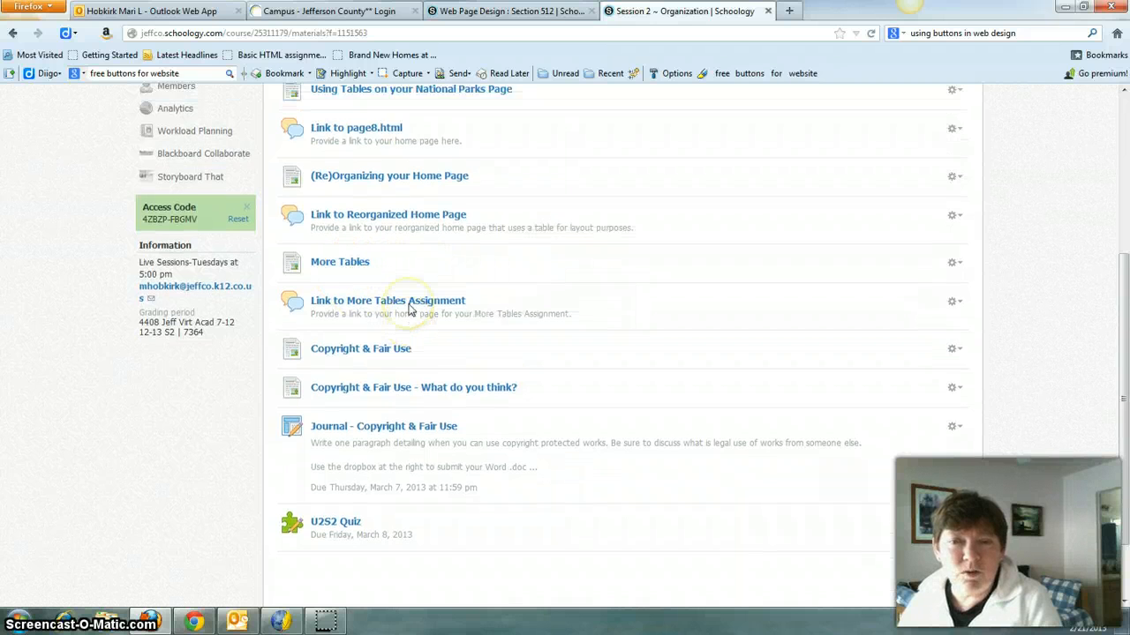
{"action": "left_click", "coordinate": [409, 238]}
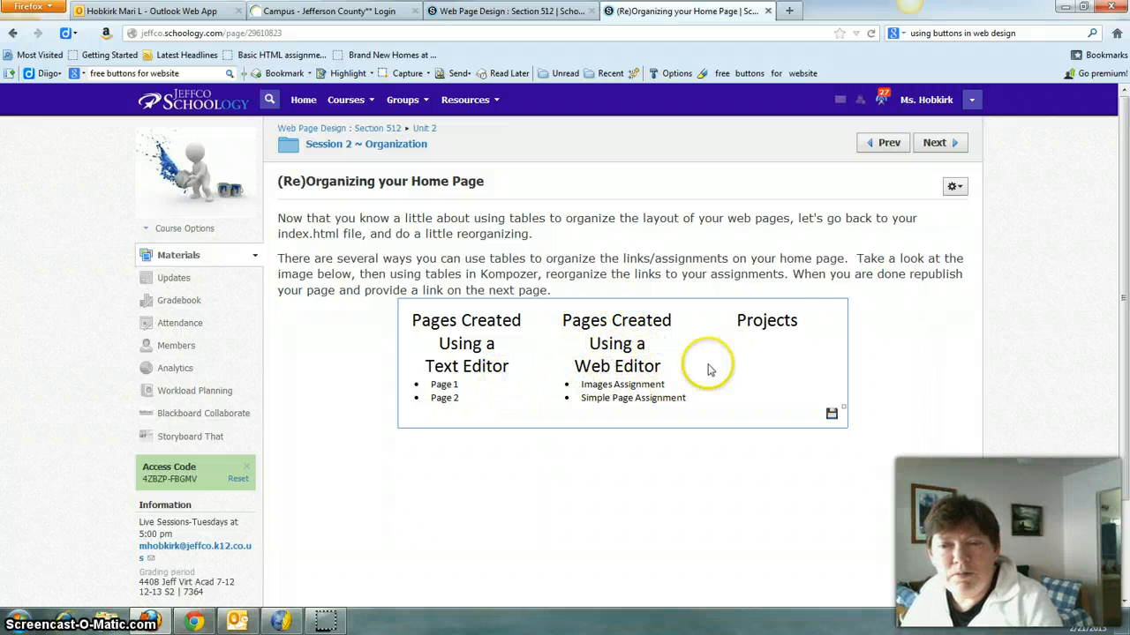
Switch to KompoZer and insert a table with two rows and three columns below the "Welcome to Demo's Home Page" heading
{"action": "left_click", "coordinate": [283, 622]}
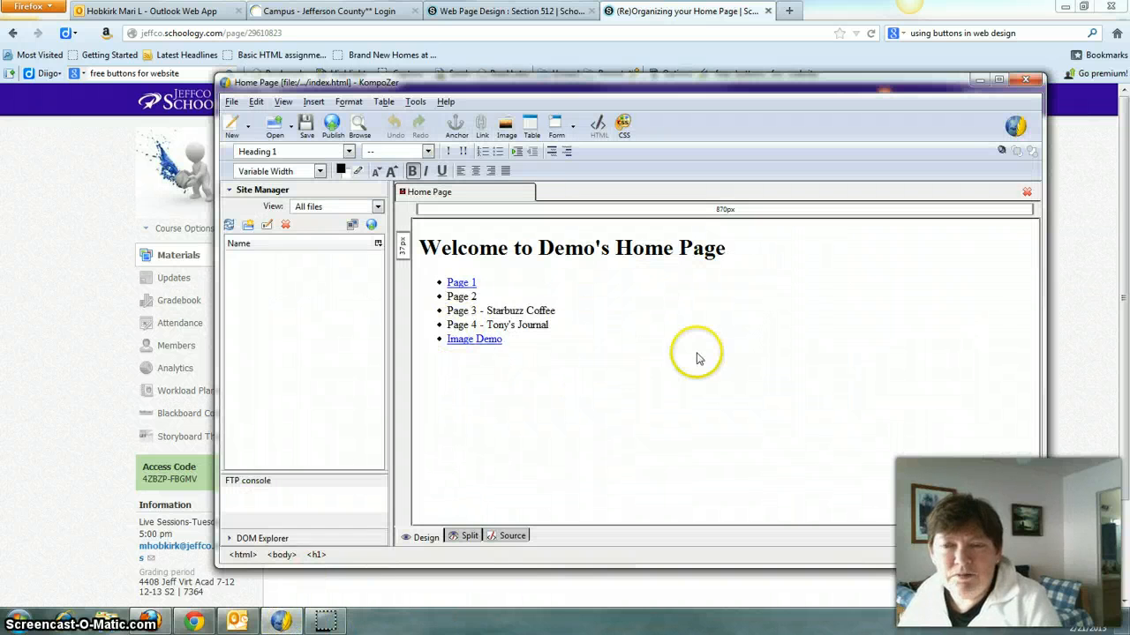
{"action": "left_click", "coordinate": [789, 255]}
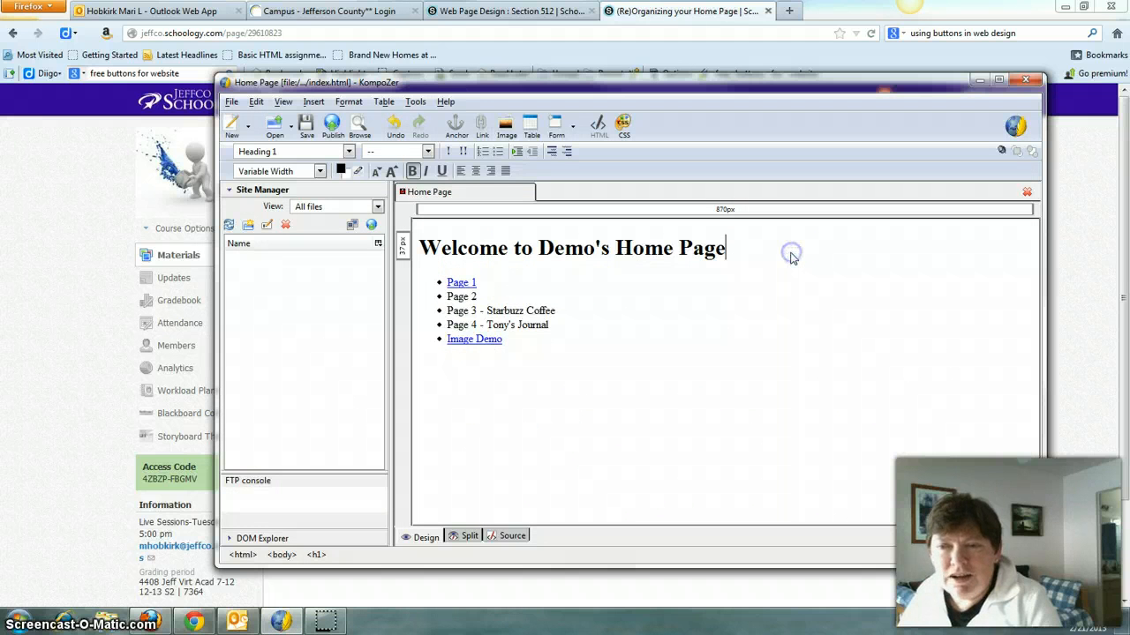
{"action": "key", "text": "Return"}
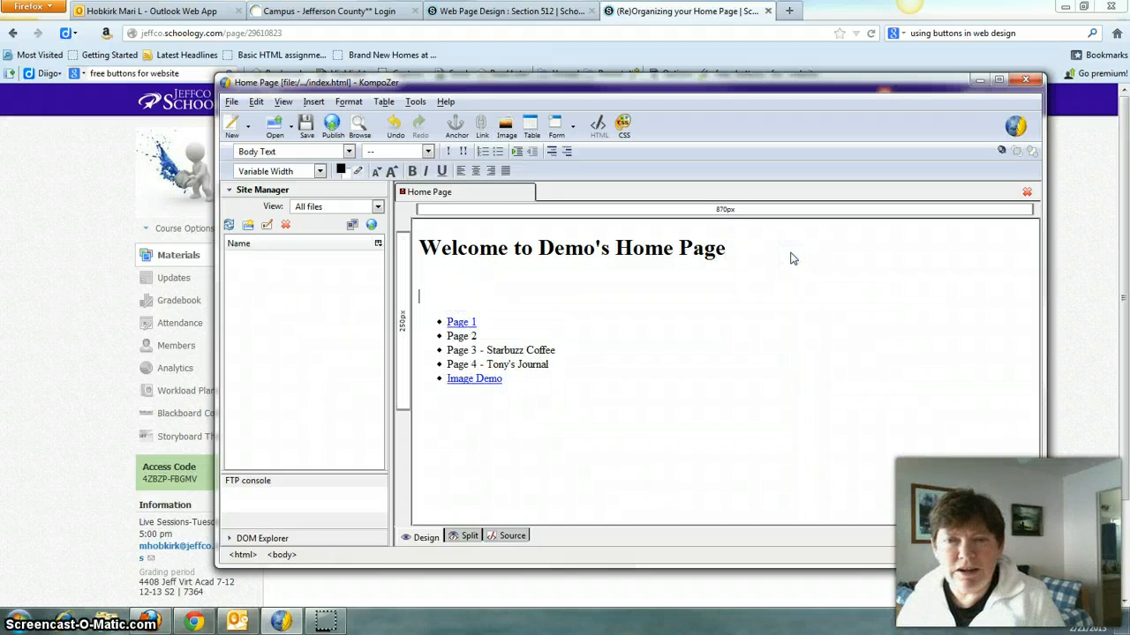
{"action": "left_click", "coordinate": [531, 126]}
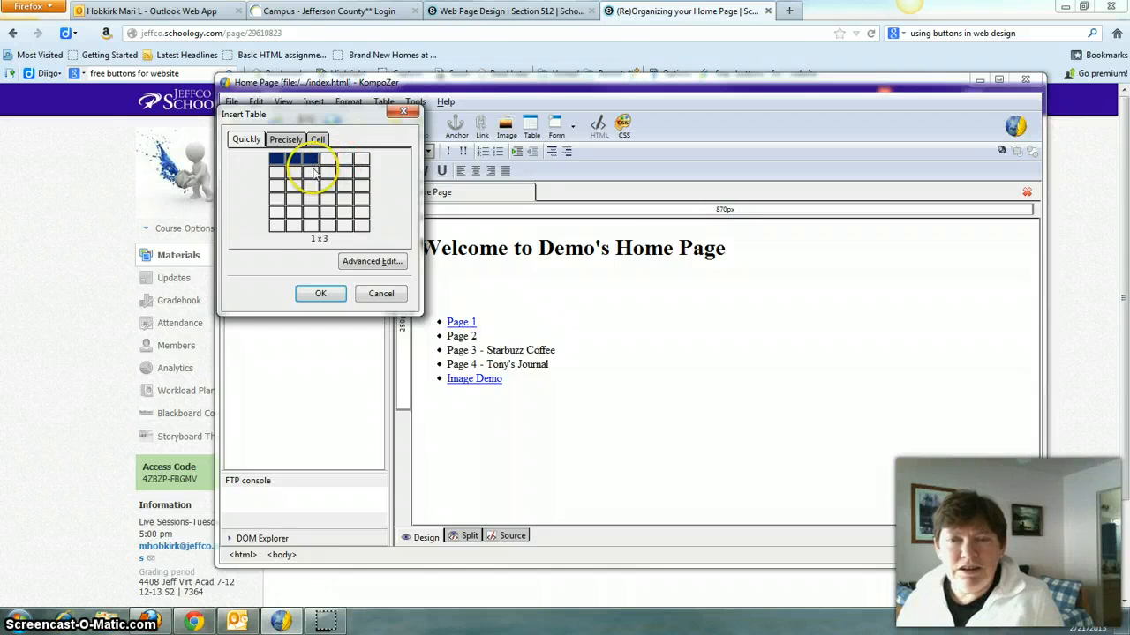
{"action": "left_click", "coordinate": [314, 175]}
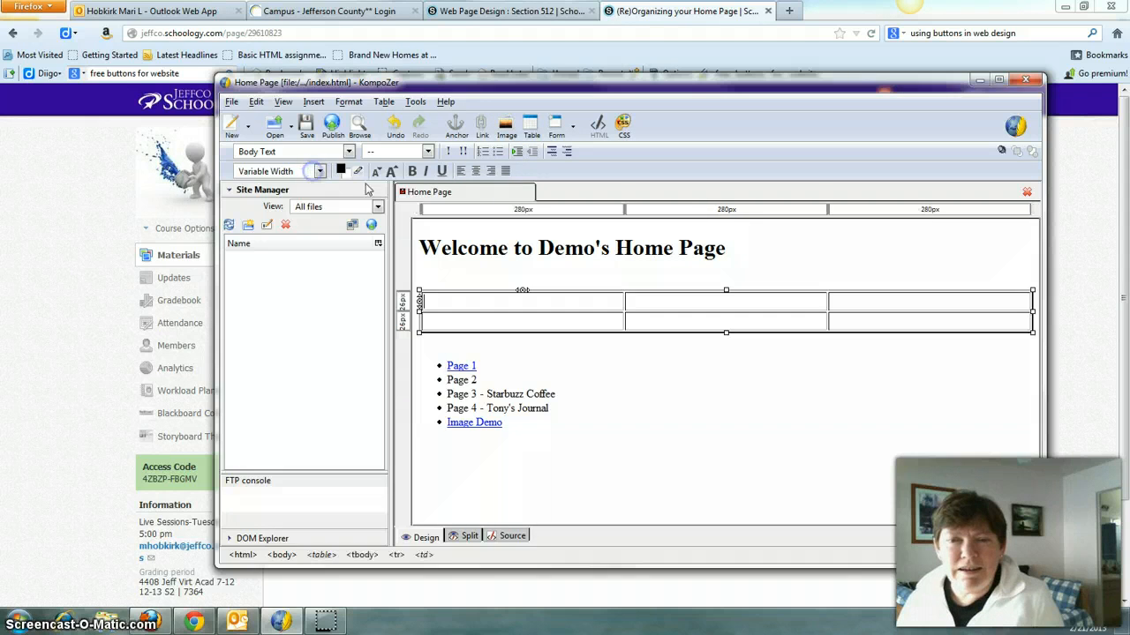
Set the new table's border to 0 pixels and its alignment to Center
{"action": "right_click", "coordinate": [475, 298]}
{"action": "mouse_move", "coordinate": [540, 466]}
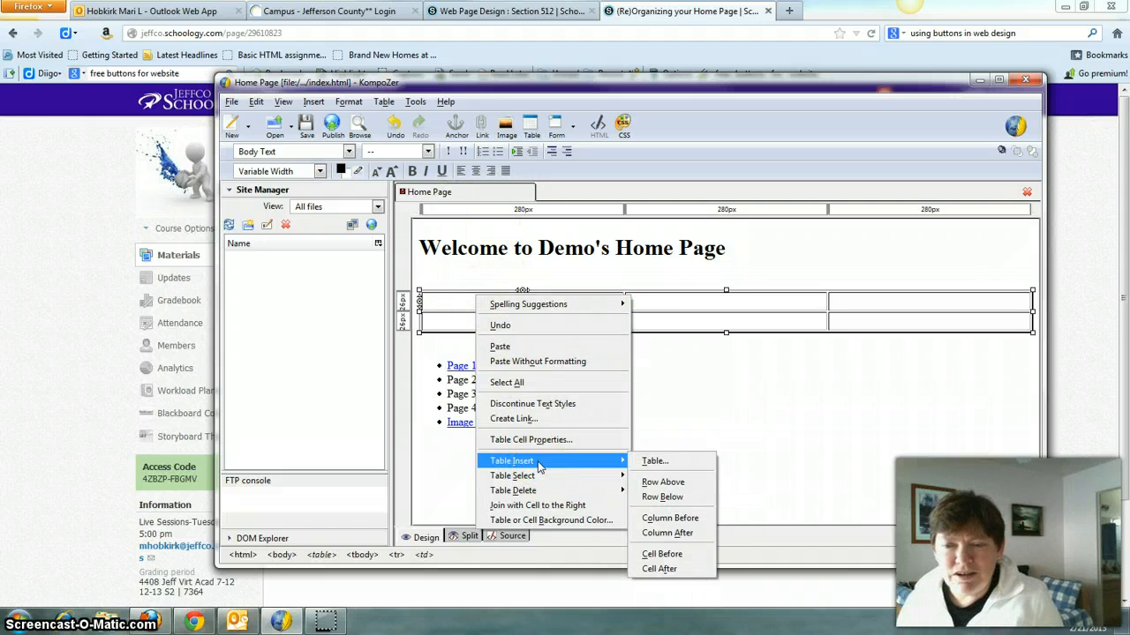
{"action": "left_click", "coordinate": [547, 523]}
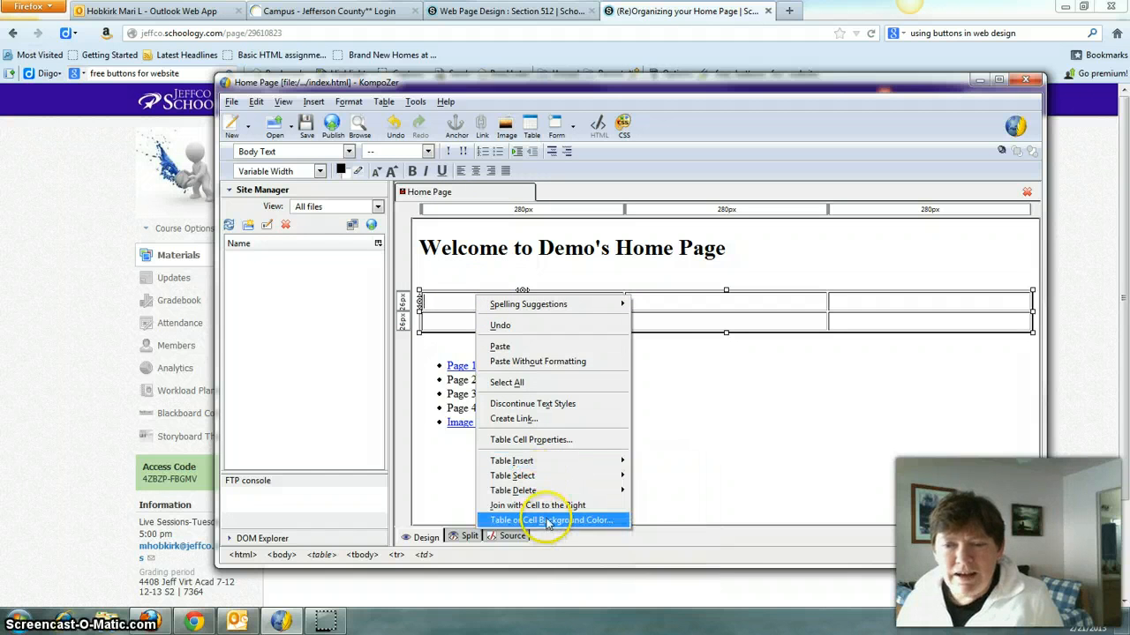
{"action": "left_click", "coordinate": [535, 438]}
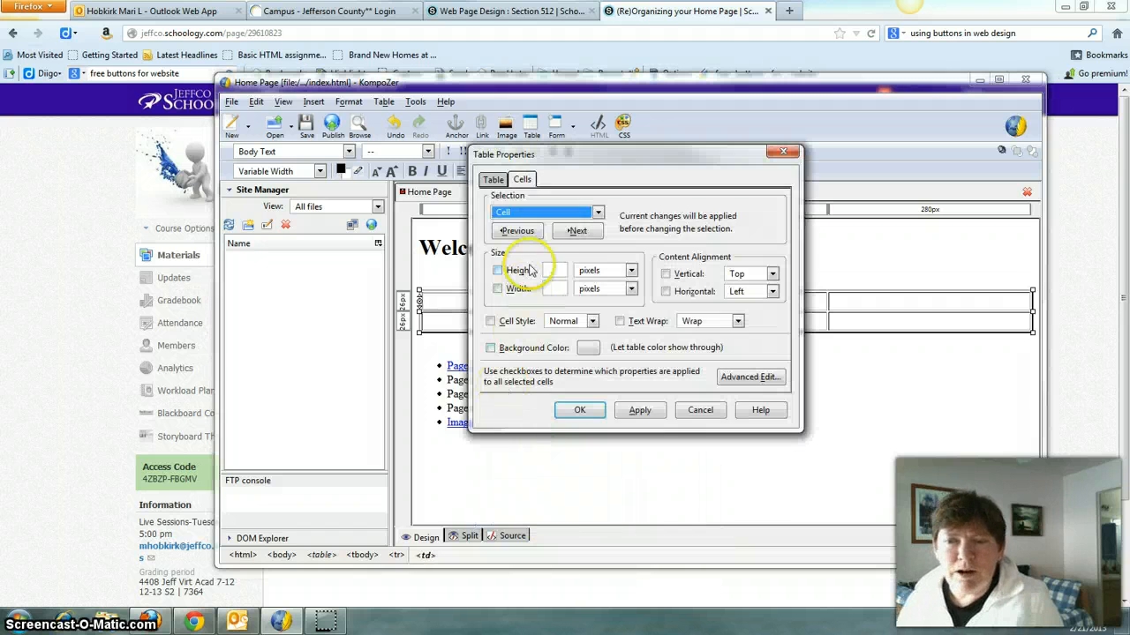
{"action": "left_click", "coordinate": [494, 179]}
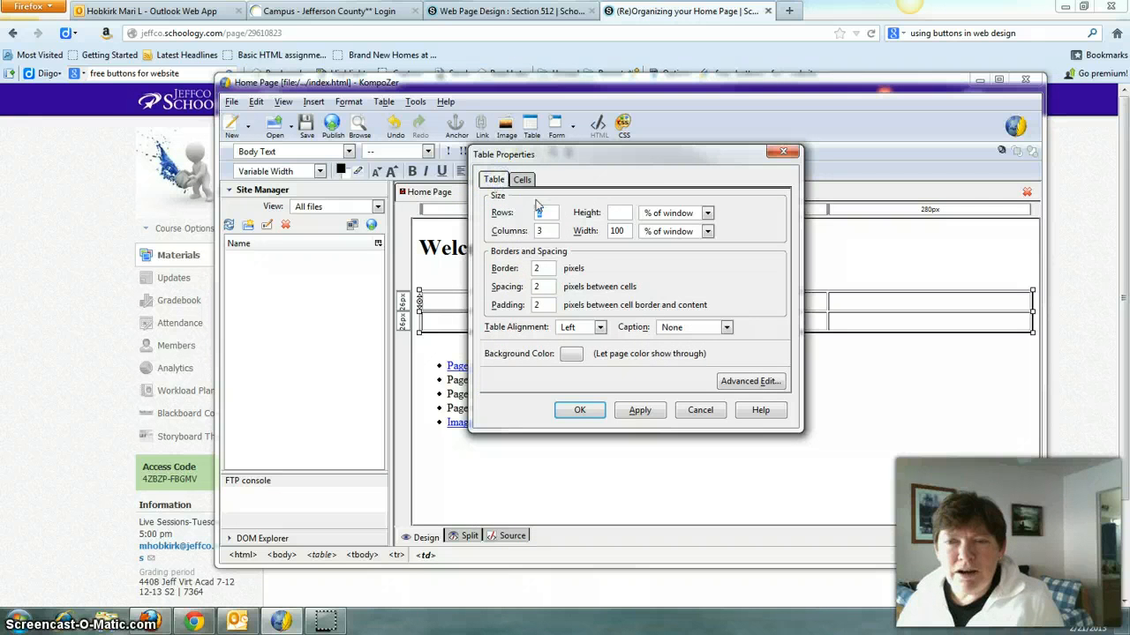
{"action": "left_click", "coordinate": [552, 268]}
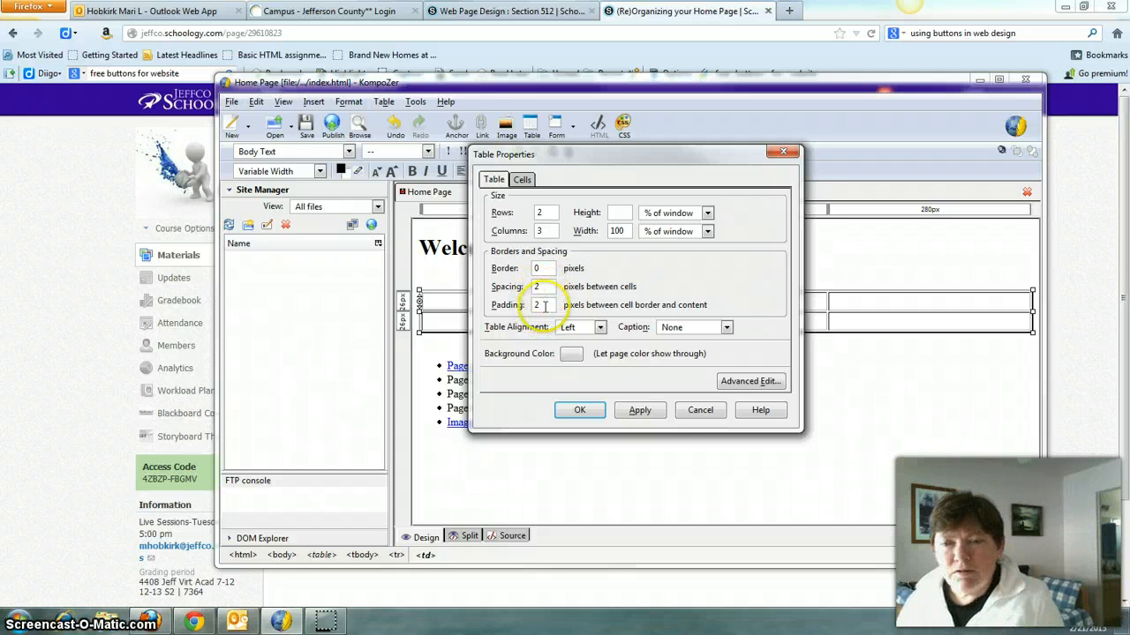
{"action": "left_click", "coordinate": [589, 332]}
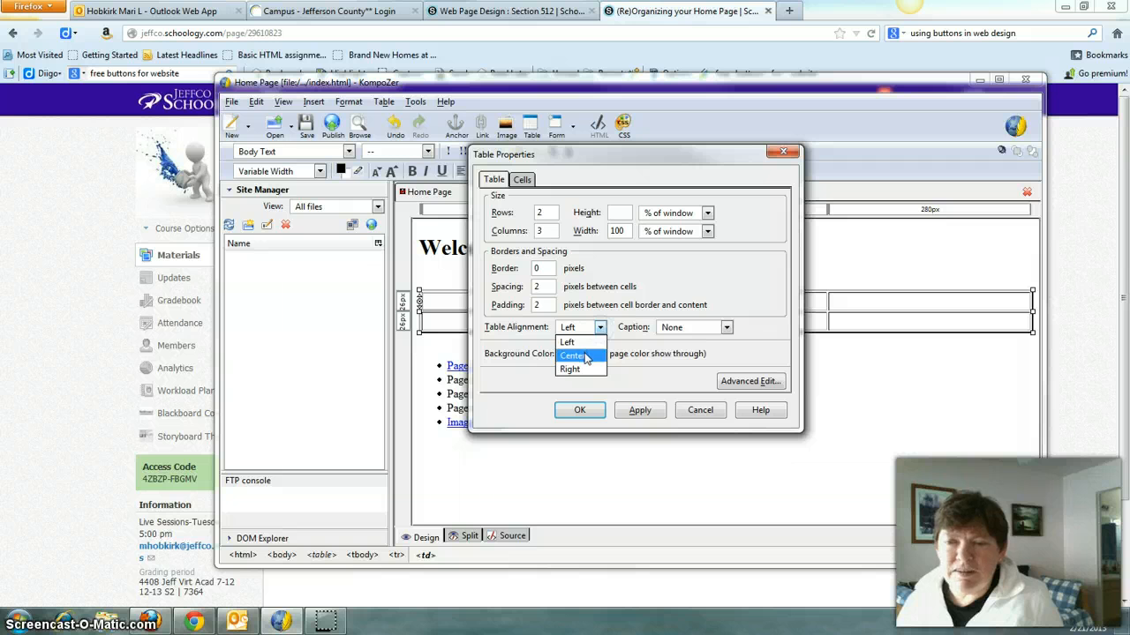
{"action": "left_click", "coordinate": [582, 355]}
{"action": "left_click", "coordinate": [641, 411]}
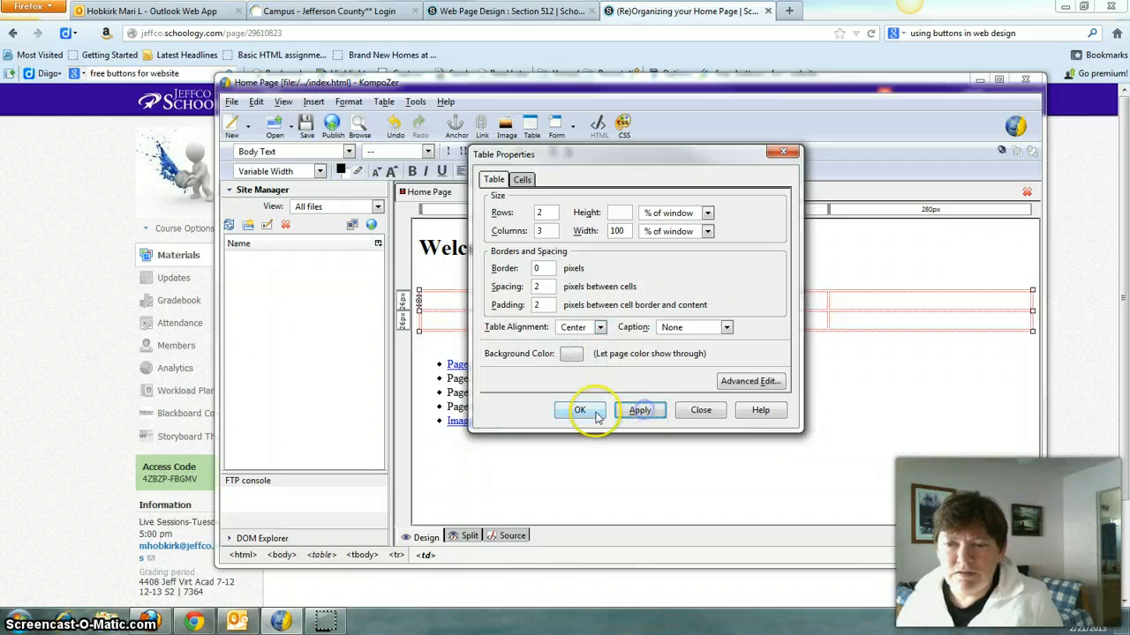
{"action": "left_click", "coordinate": [581, 412]}
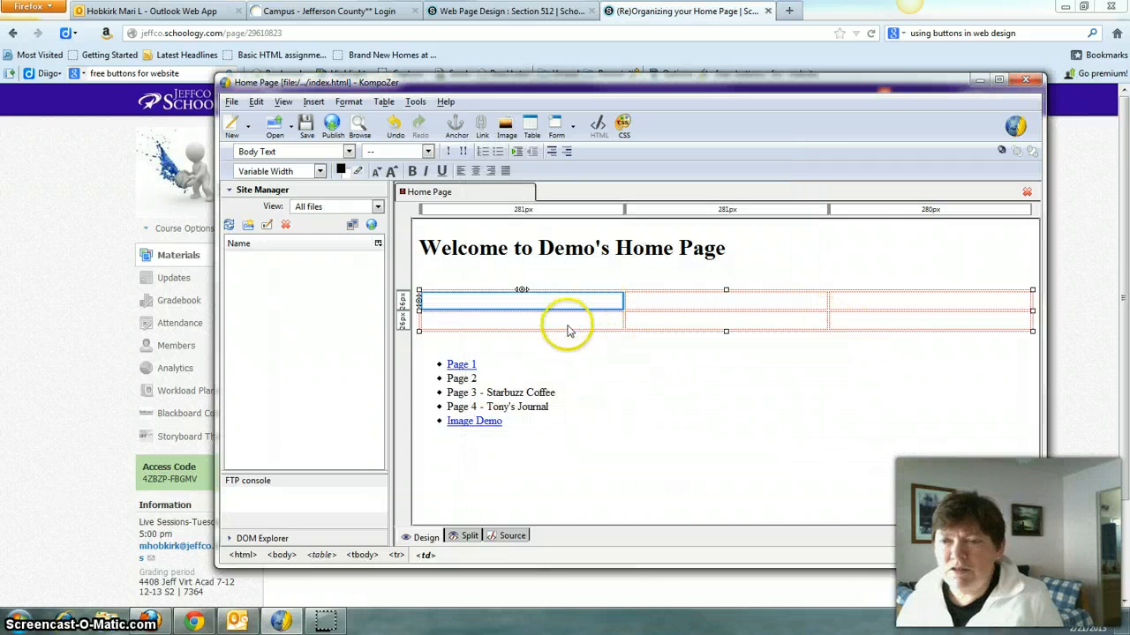
Enter "Pages Created Using a Text Editor" in the first cell of the table's upper row
{"action": "left_click", "coordinate": [479, 302]}
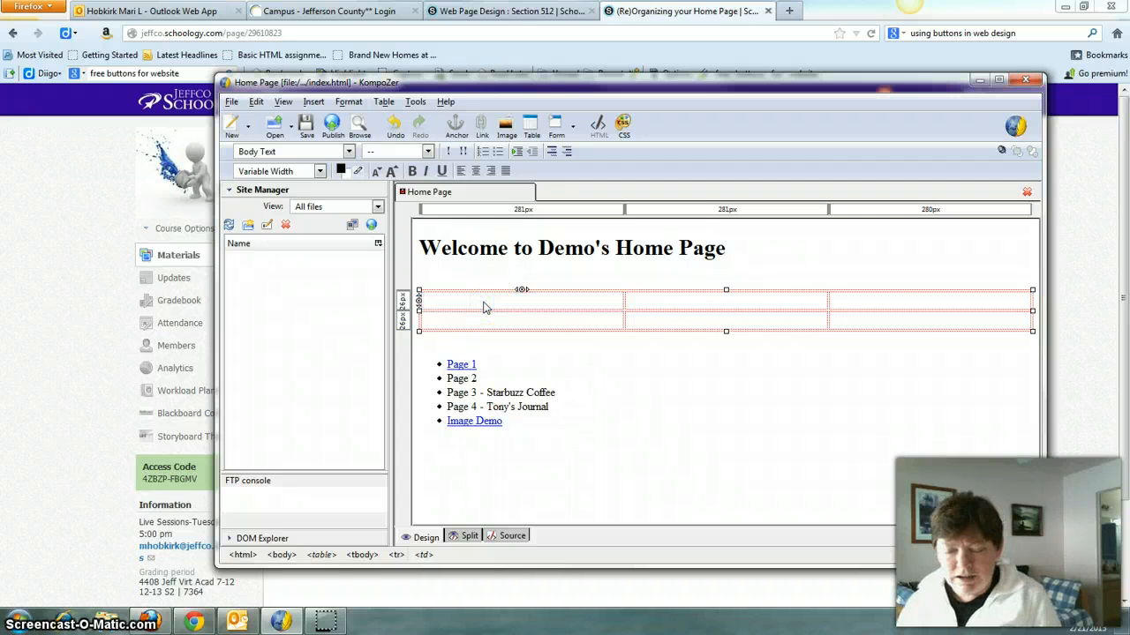
{"action": "type", "text": "Pages"}
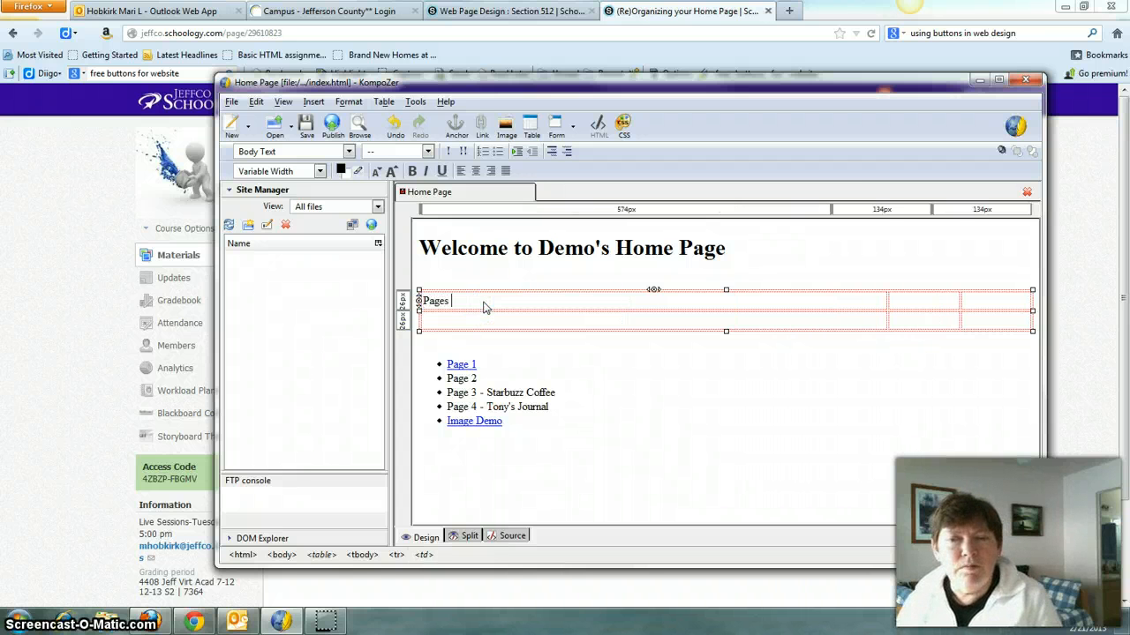
{"action": "type", "text": " Created"}
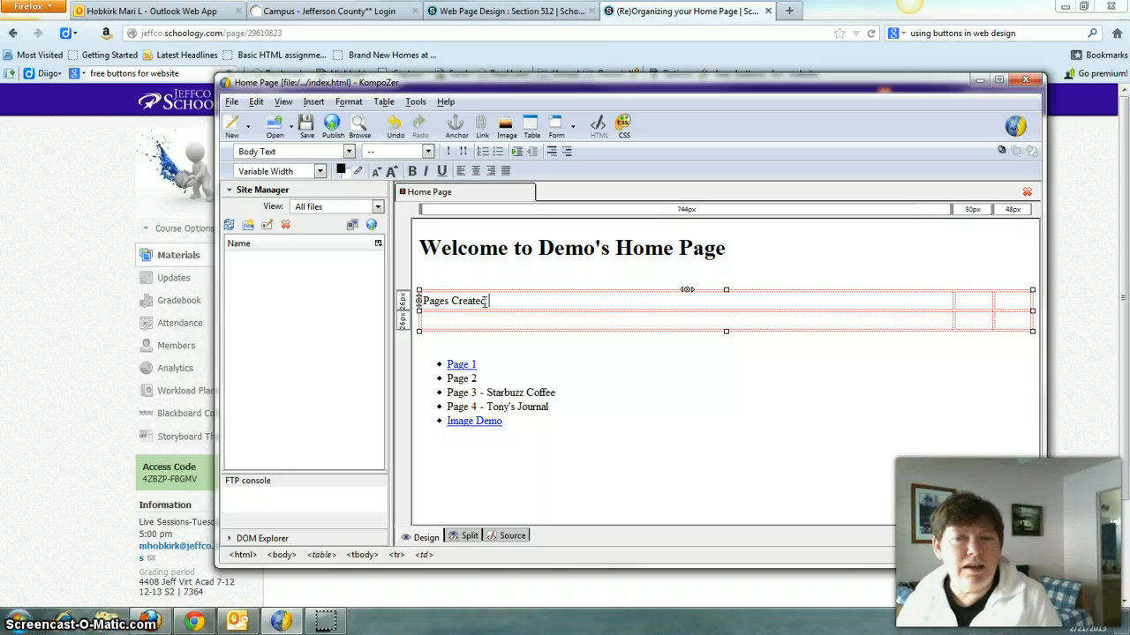
{"action": "type", "text": " Using a "}
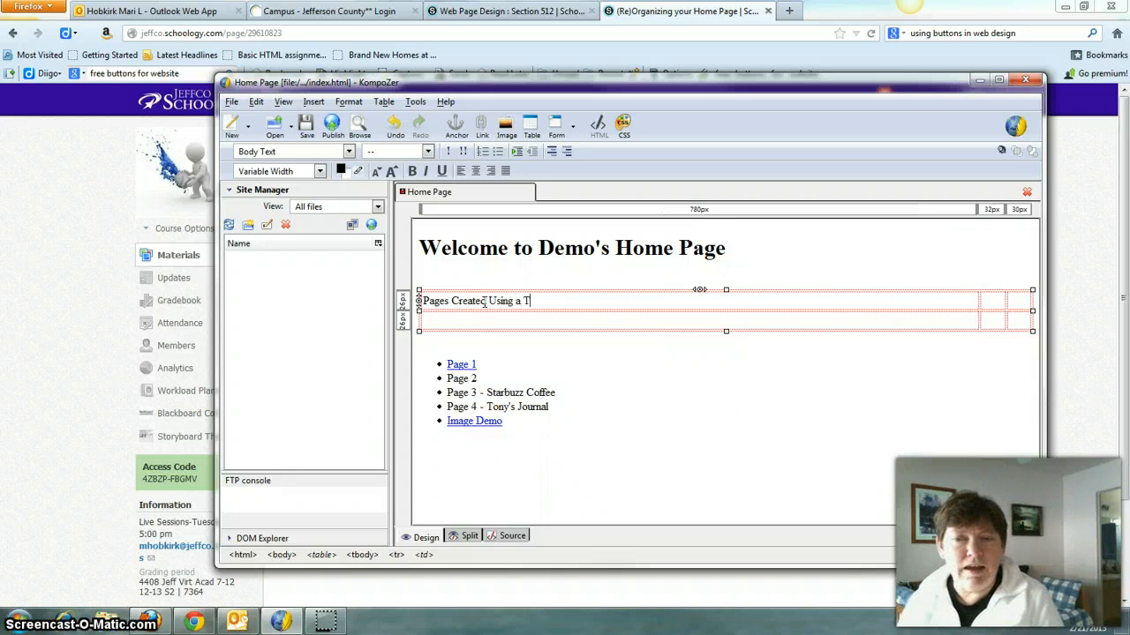
{"action": "type", "text": "Text Editor"}
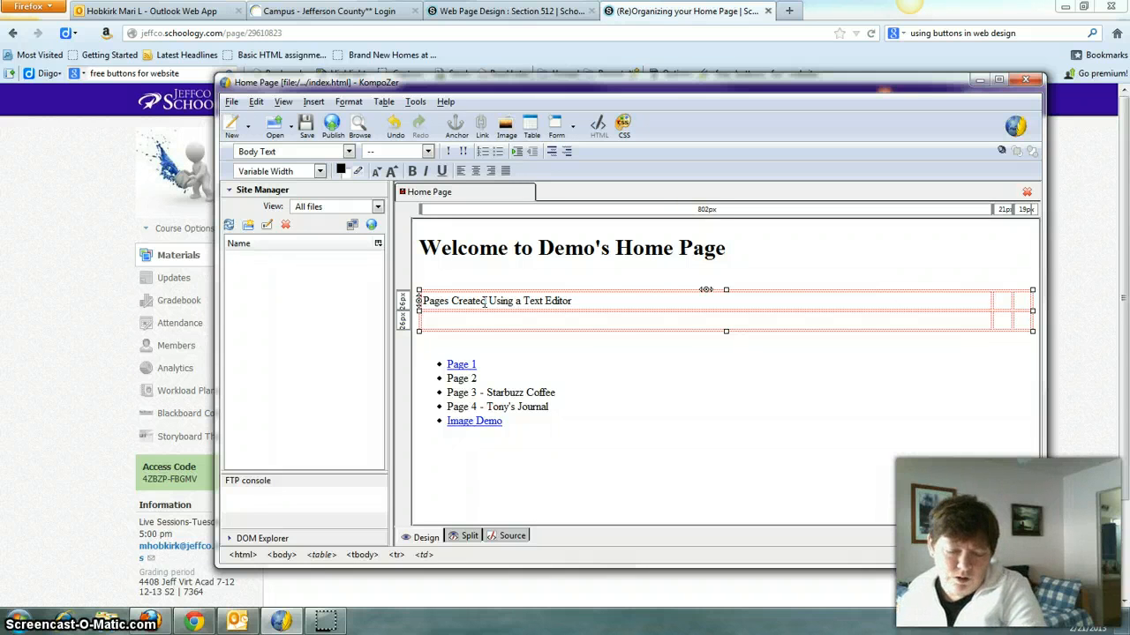
Fill the second and third cells of the upper row with "Pages Created Using a Web Editor" and "Projects"
{"action": "key", "text": "Tab"}
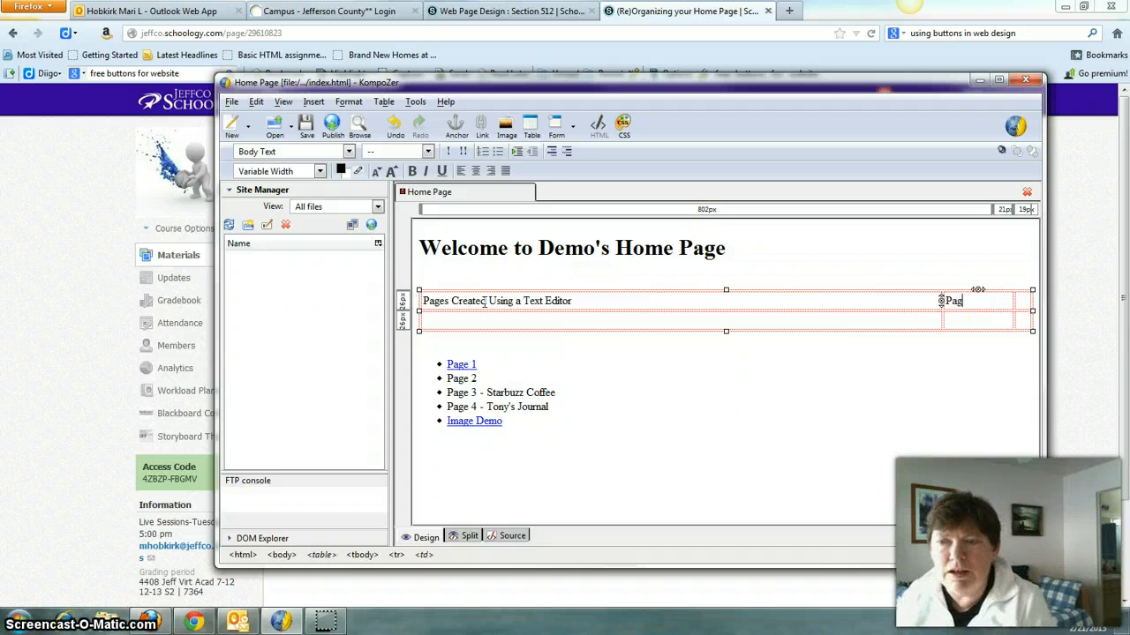
{"action": "type", "text": "es C"}
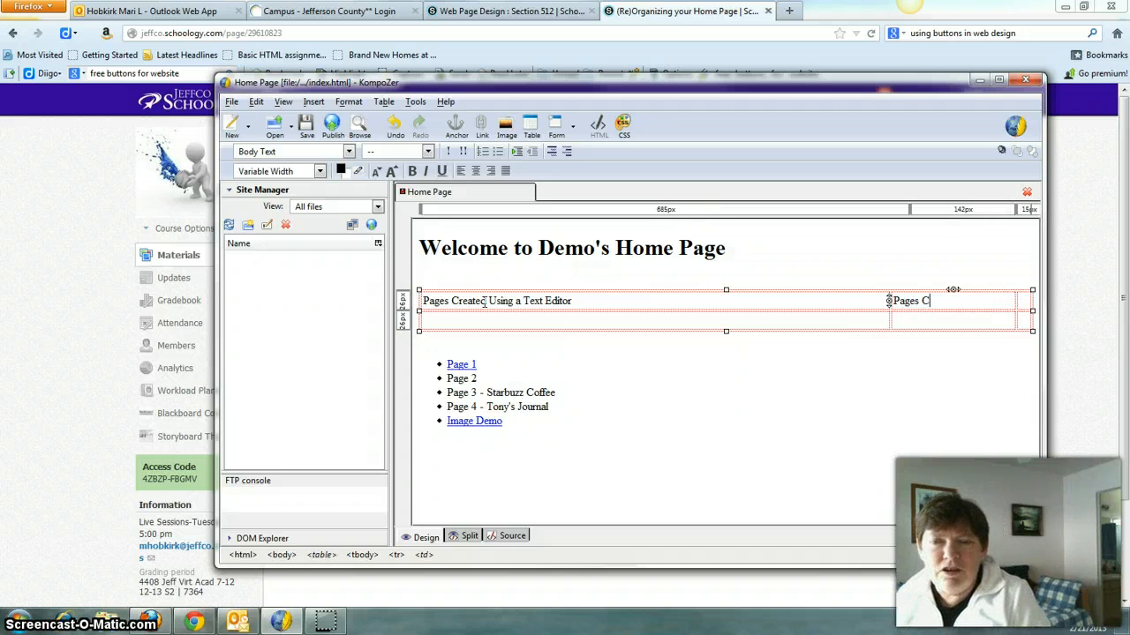
{"action": "type", "text": "reated Using a"}
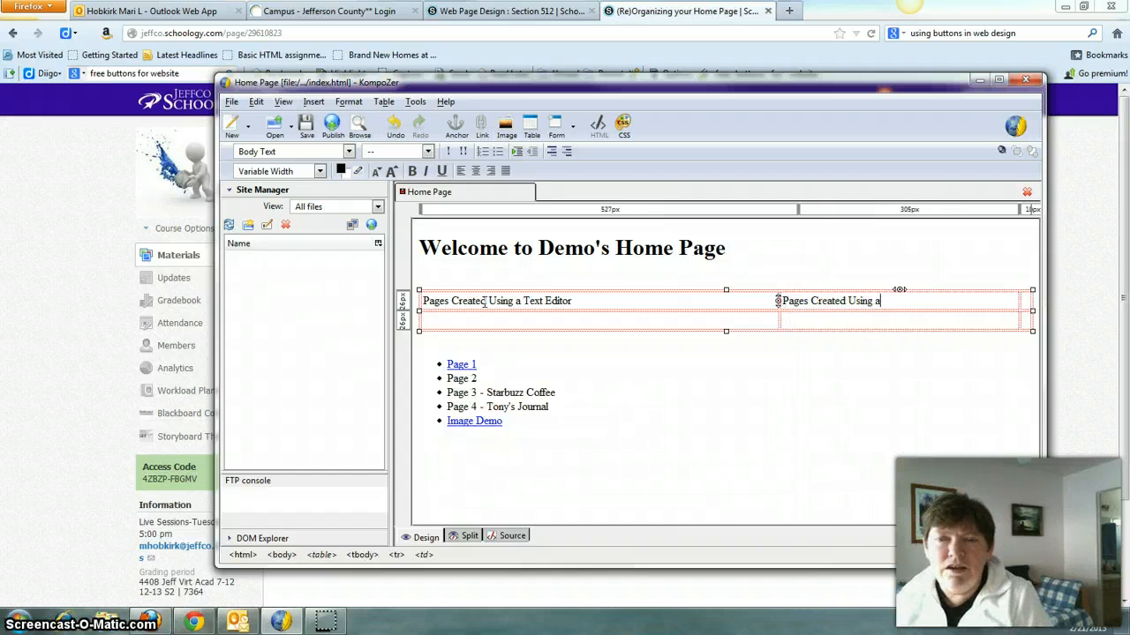
{"action": "type", "text": " Web Editor"}
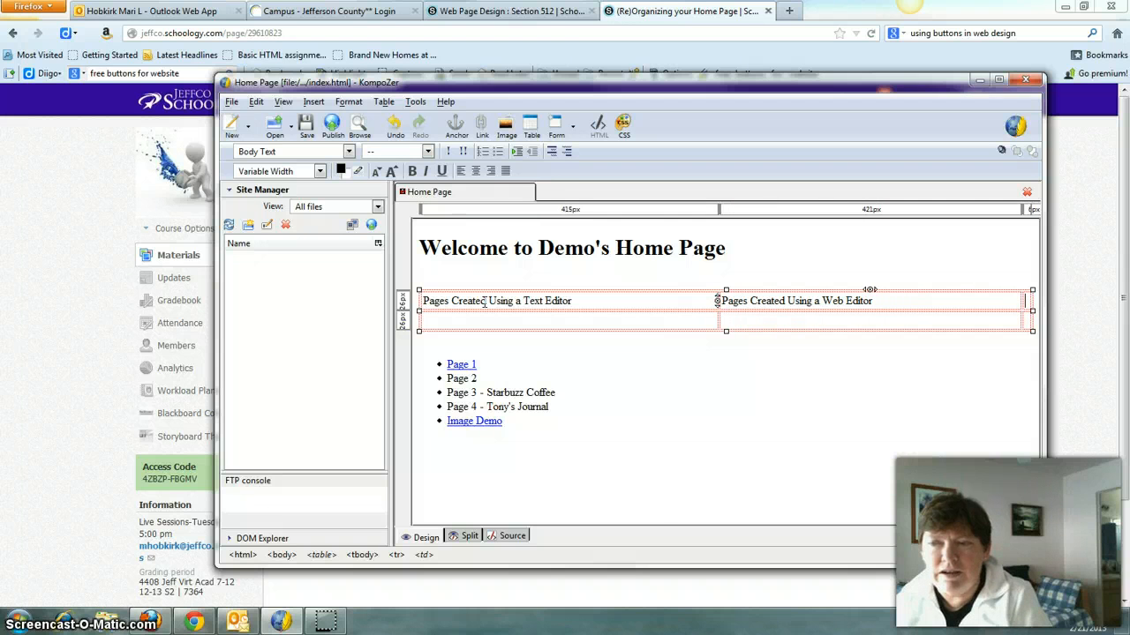
{"action": "type", "text": "Proj"}
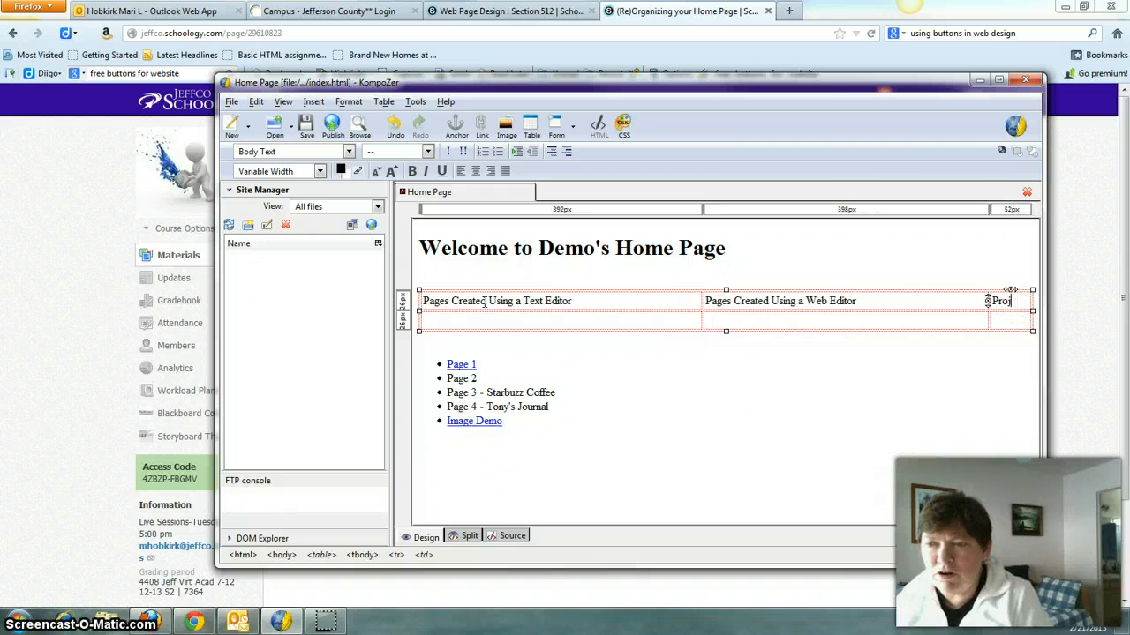
{"action": "type", "text": "ects"}
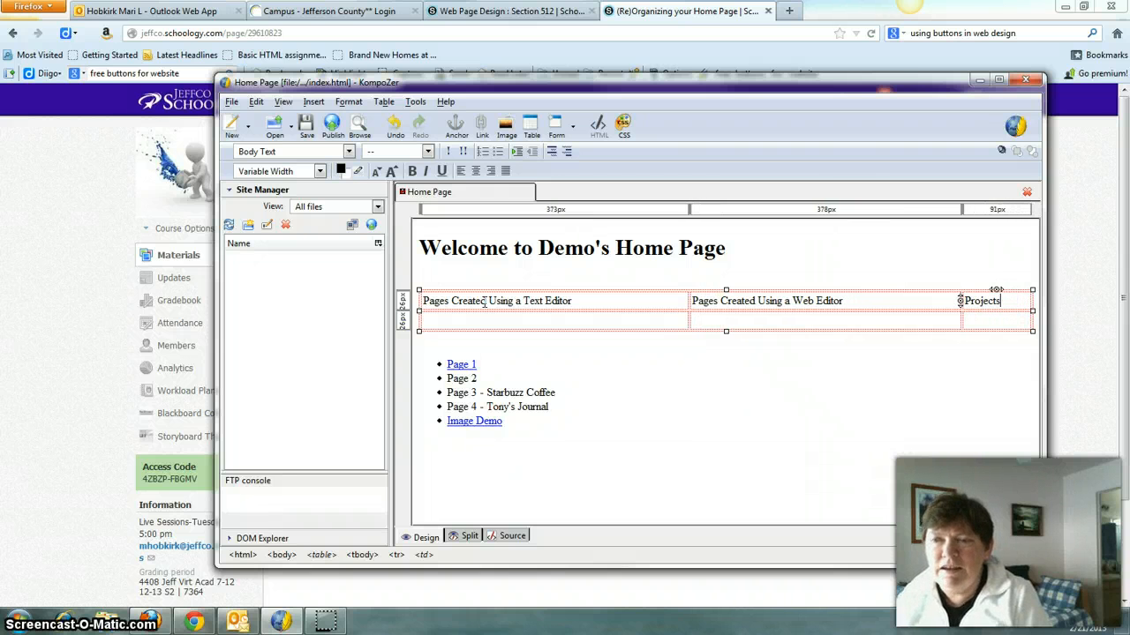
Try to set the width of the table's upper row to 33% of the table for all three cells at once
{"action": "left_click", "coordinate": [654, 303]}
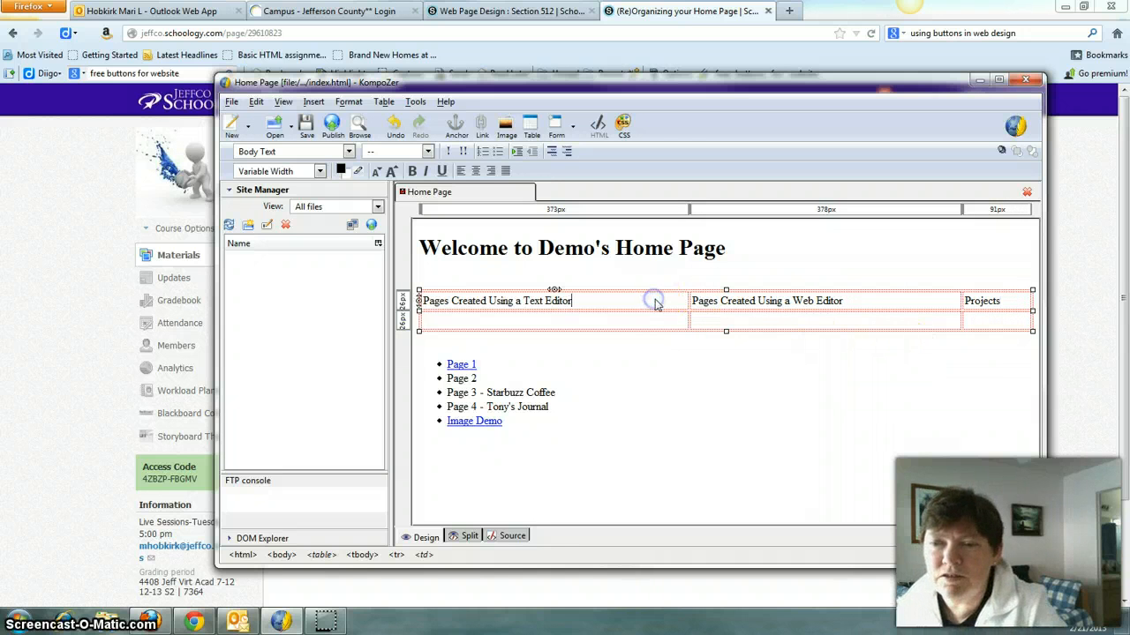
{"action": "left_click_drag", "start_coordinate": [655, 303], "coordinate": [926, 311]}
{"action": "right_click", "coordinate": [985, 300]}
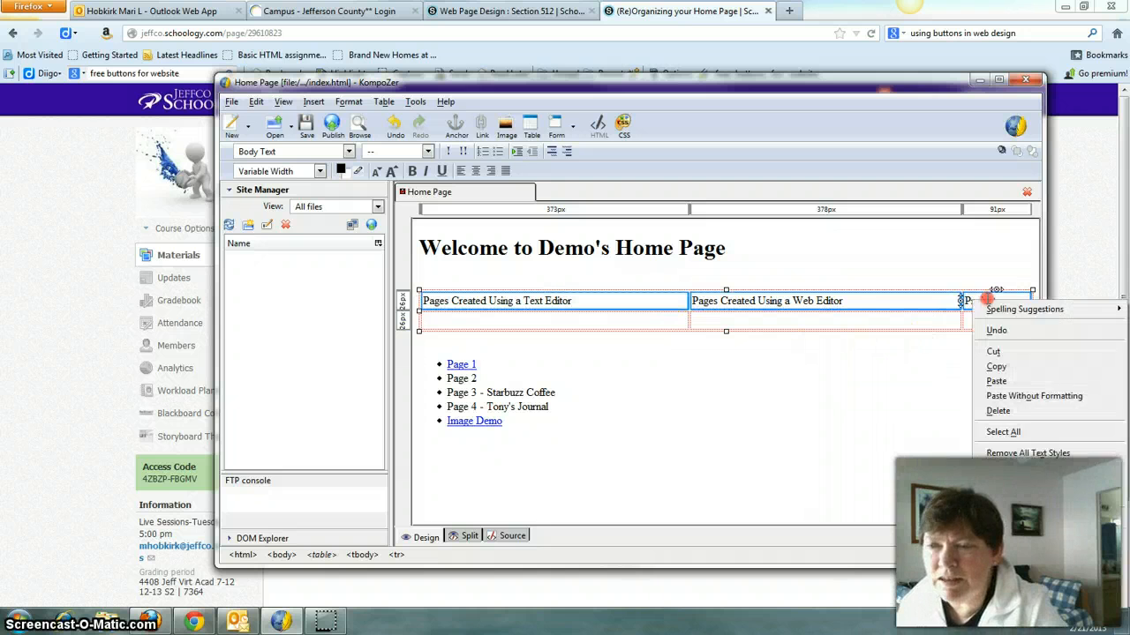
{"action": "left_click", "coordinate": [1000, 516]}
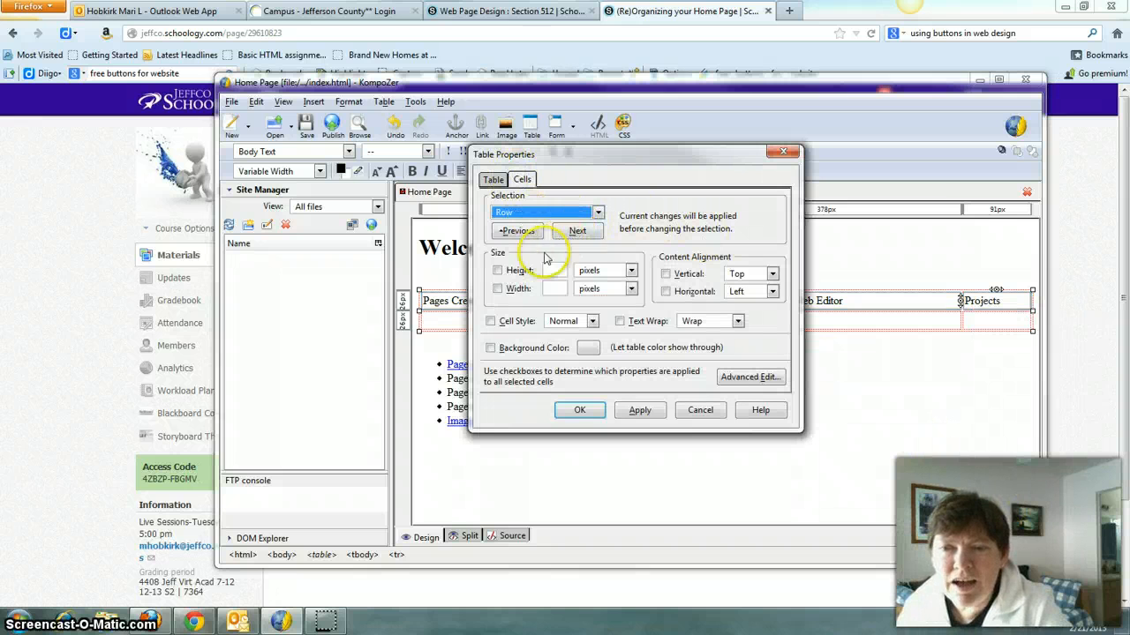
{"action": "left_click", "coordinate": [497, 289]}
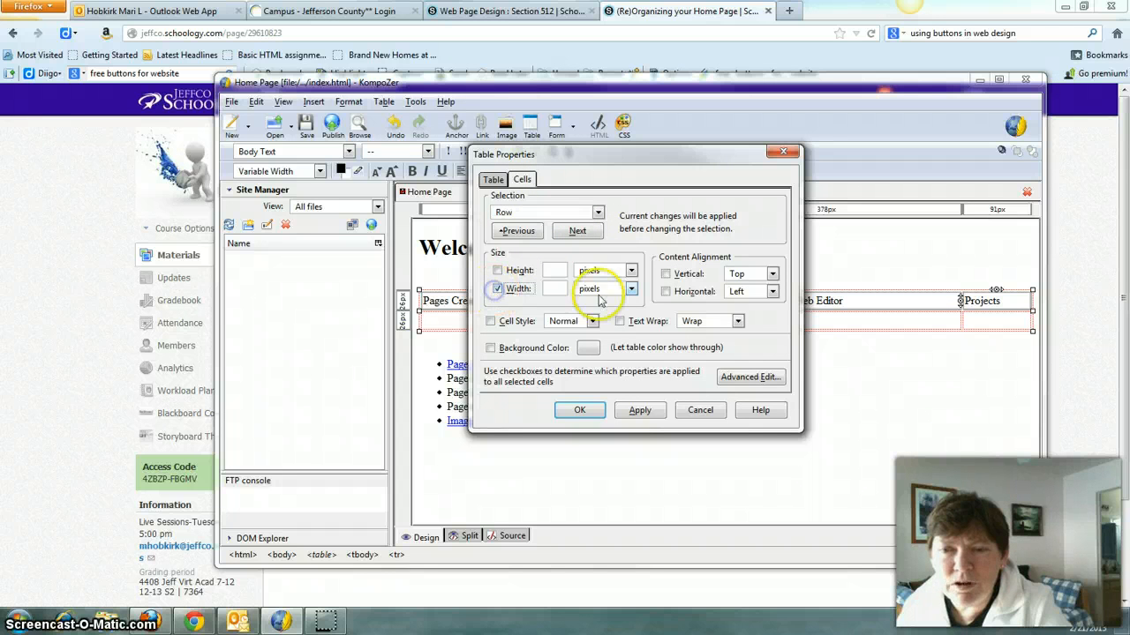
{"action": "left_click", "coordinate": [630, 288]}
{"action": "left_click", "coordinate": [602, 315]}
{"action": "left_click", "coordinate": [560, 289]}
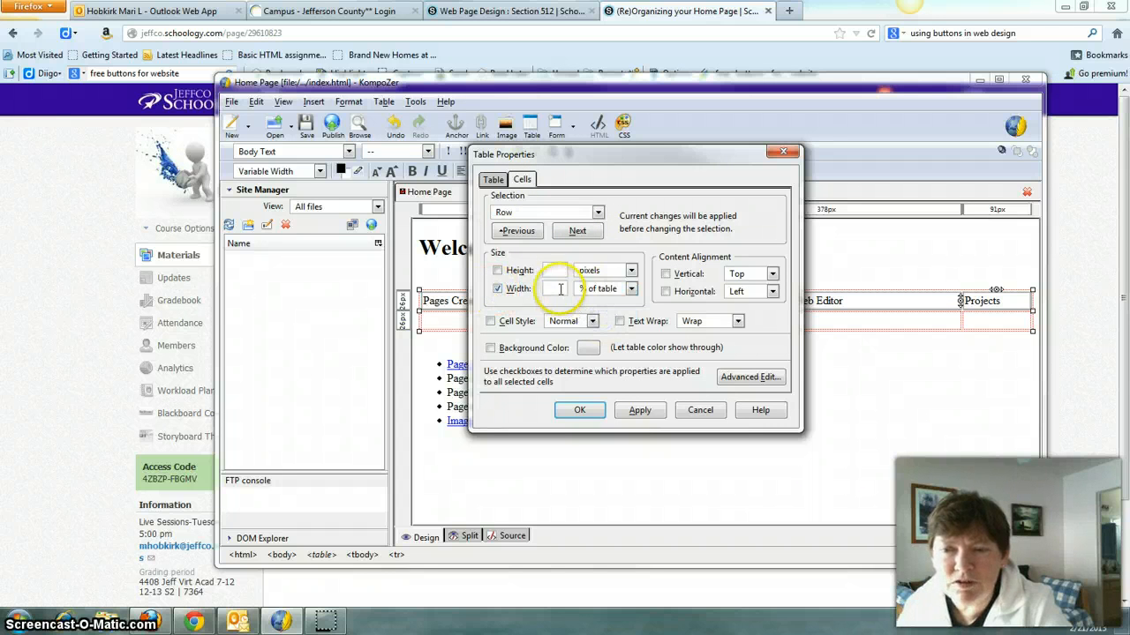
{"action": "type", "text": "33"}
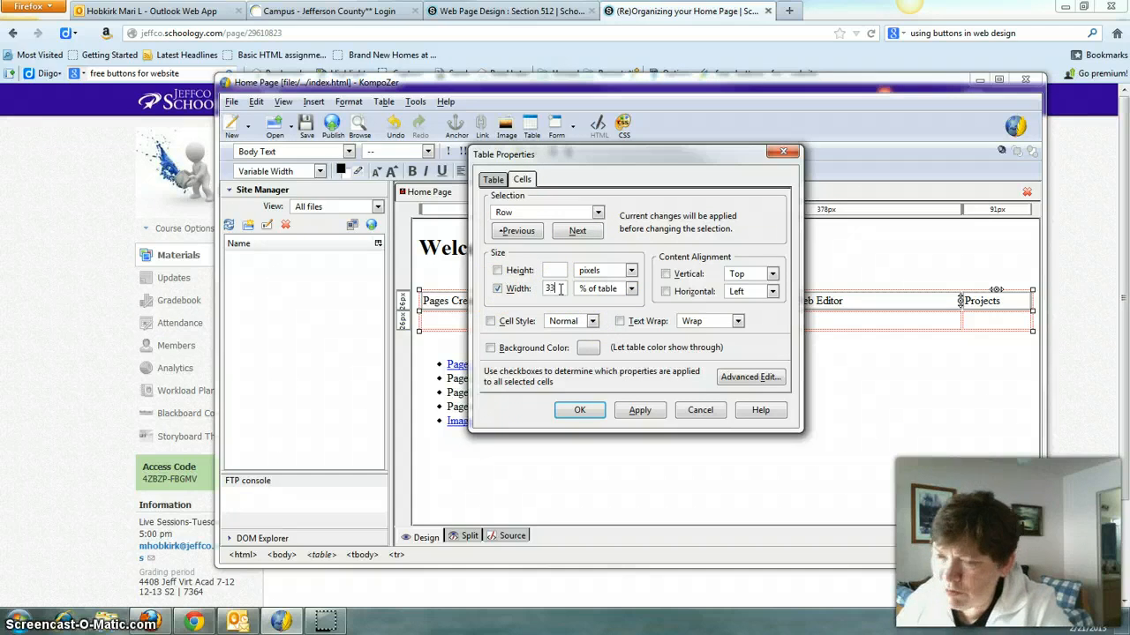
{"action": "left_click", "coordinate": [638, 412]}
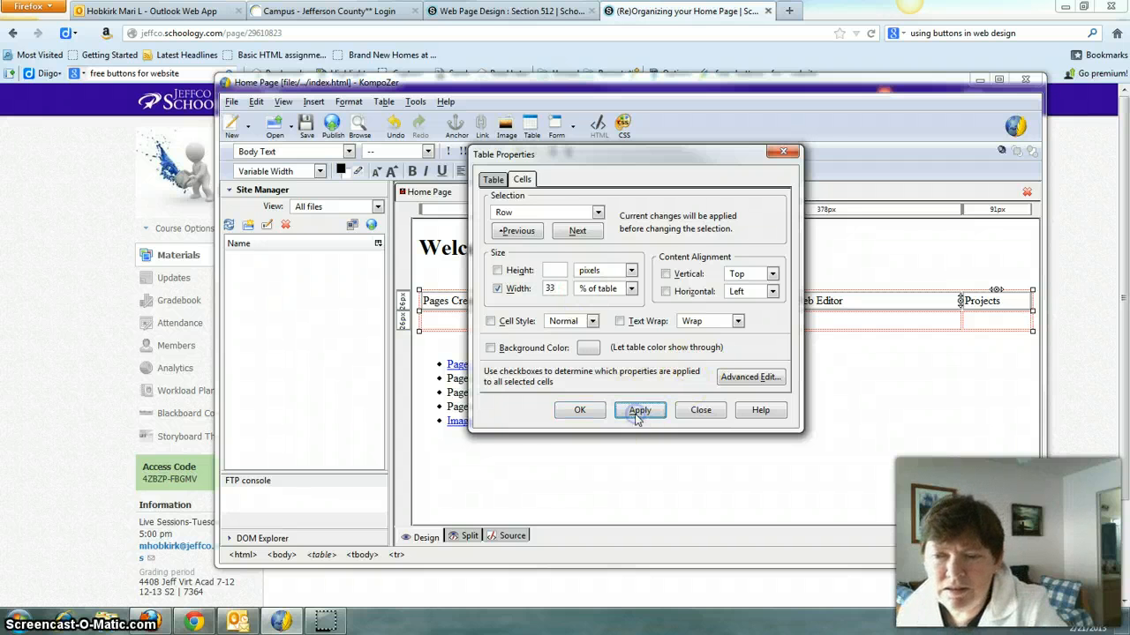
{"action": "left_click", "coordinate": [579, 410]}
{"action": "left_click", "coordinate": [751, 308]}
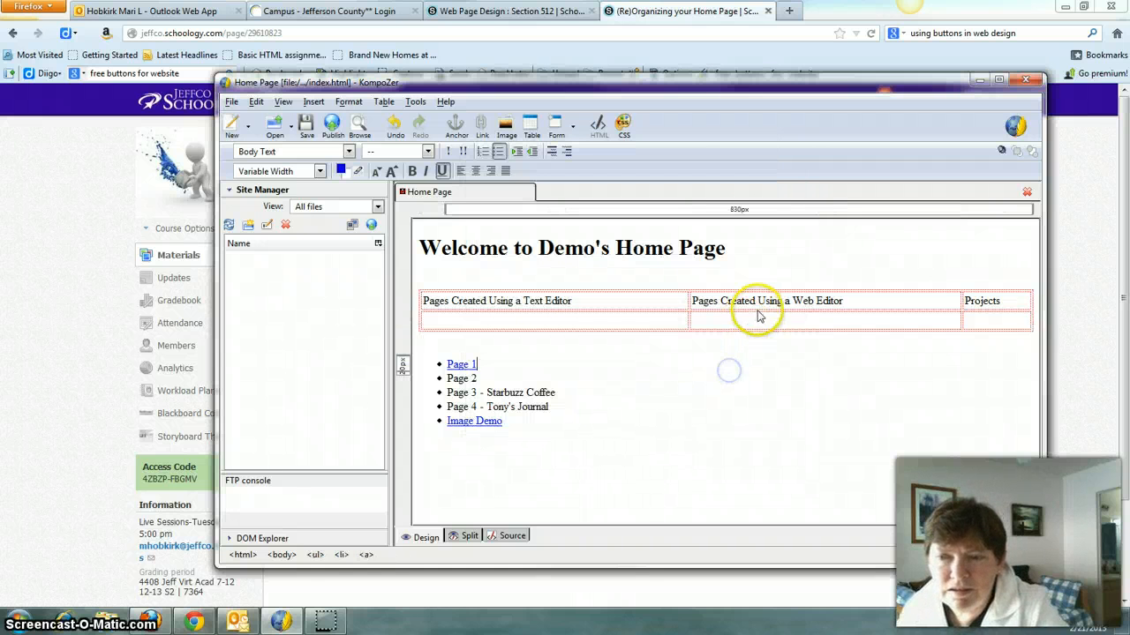
Set the width of the "Pages Created Using a Text Editor" cell to 33% of the table
{"action": "left_click", "coordinate": [631, 300]}
{"action": "right_click", "coordinate": [631, 300]}
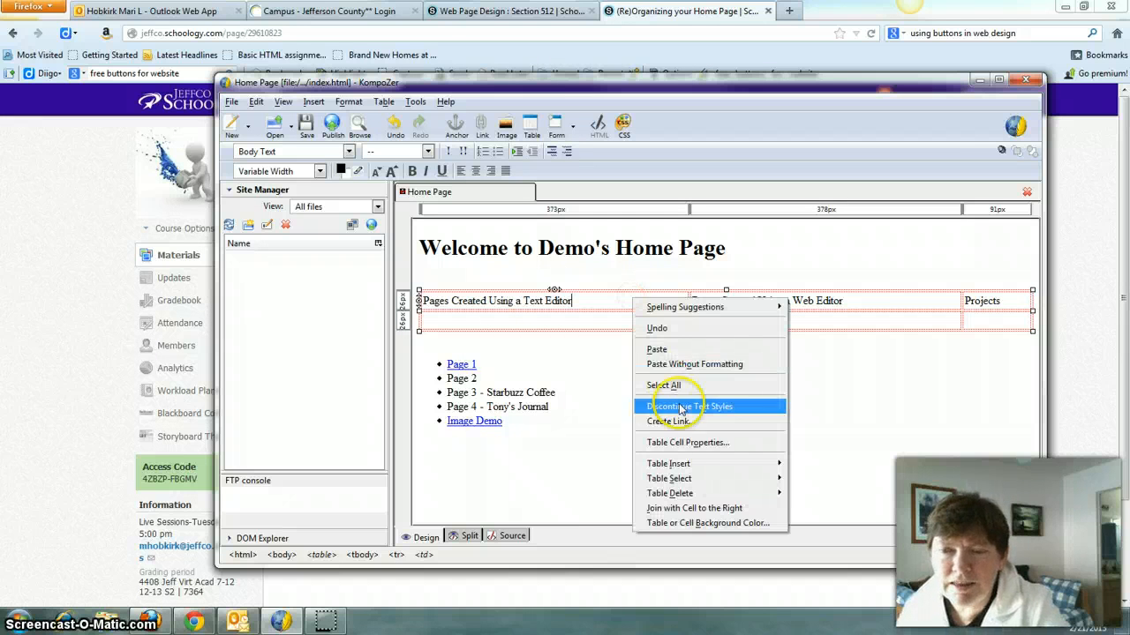
{"action": "left_click", "coordinate": [679, 448]}
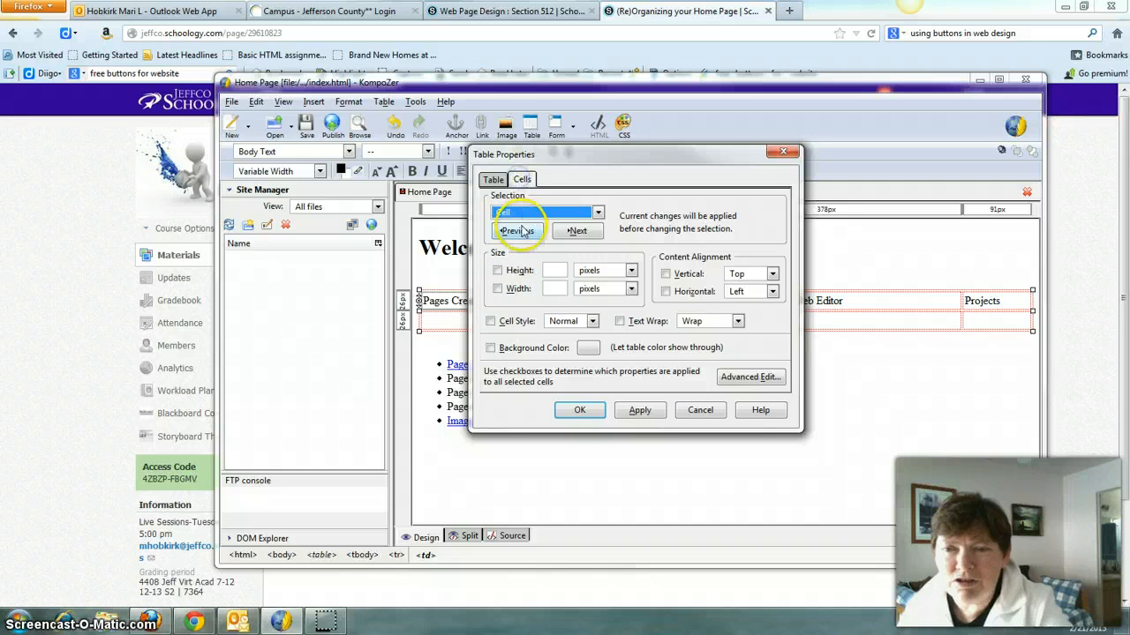
{"action": "left_click", "coordinate": [498, 288]}
{"action": "left_click", "coordinate": [563, 288]}
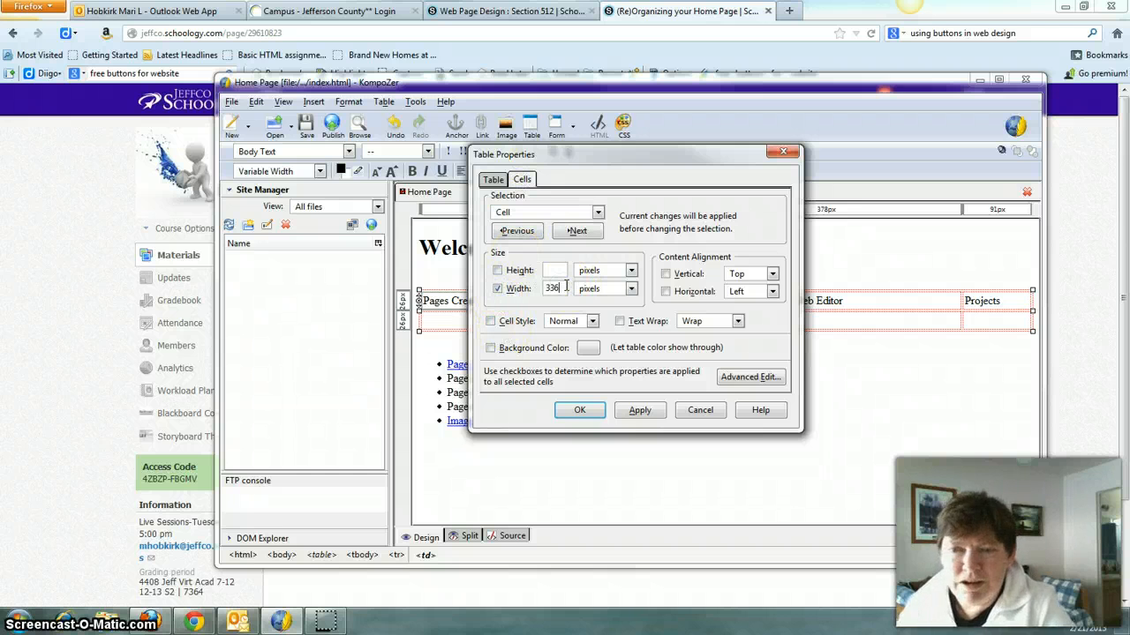
{"action": "left_click", "coordinate": [586, 289]}
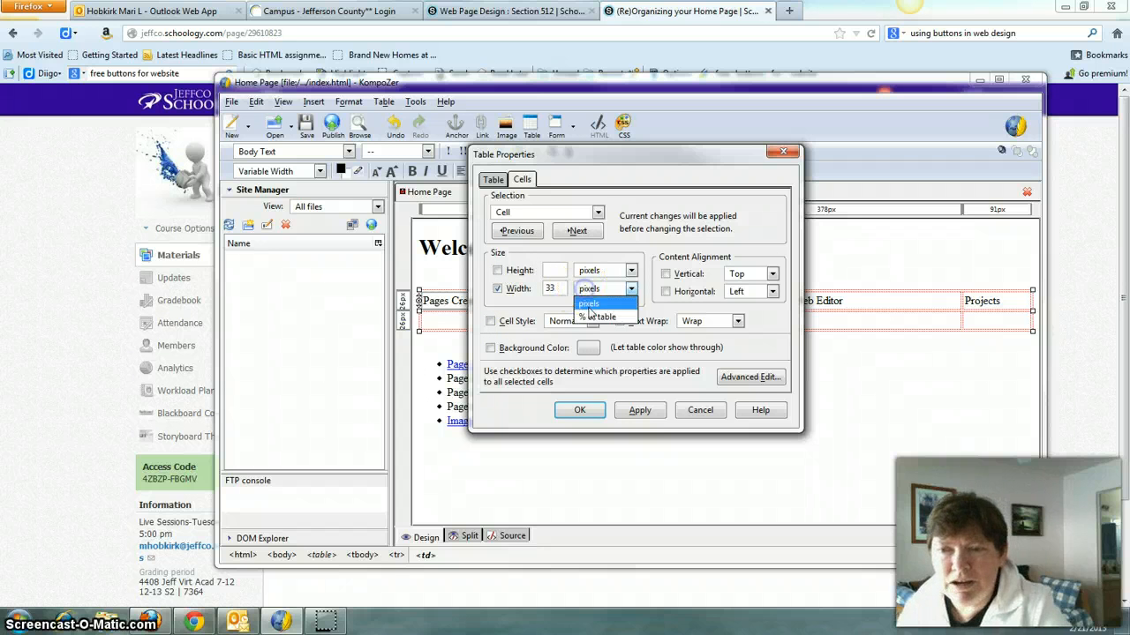
{"action": "left_click", "coordinate": [597, 316]}
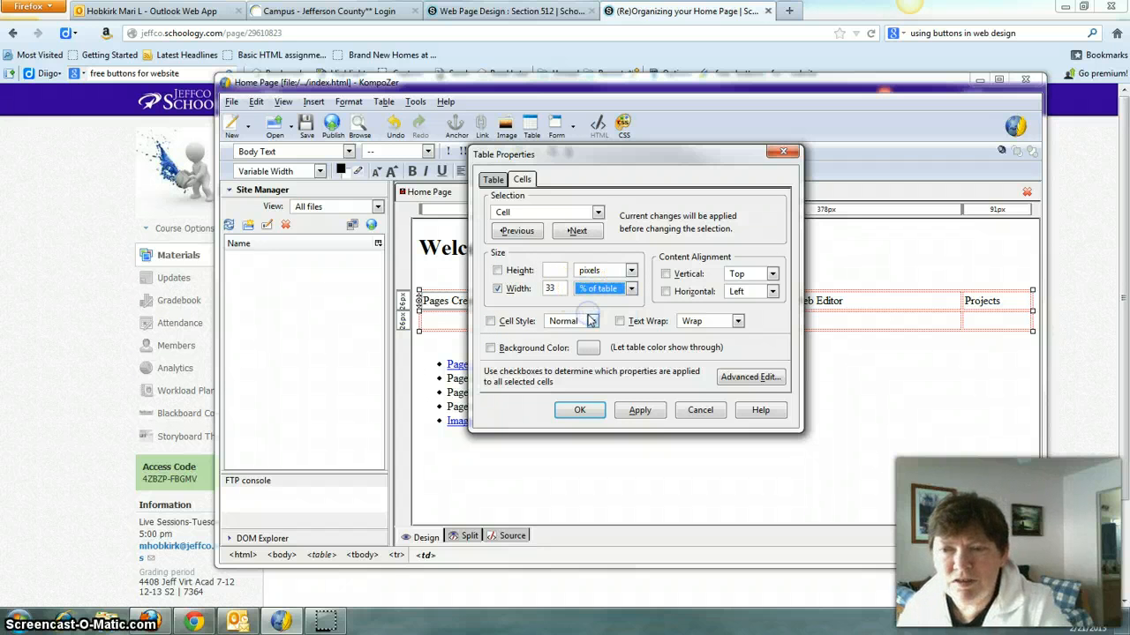
{"action": "left_click", "coordinate": [640, 410]}
{"action": "left_click", "coordinate": [579, 409]}
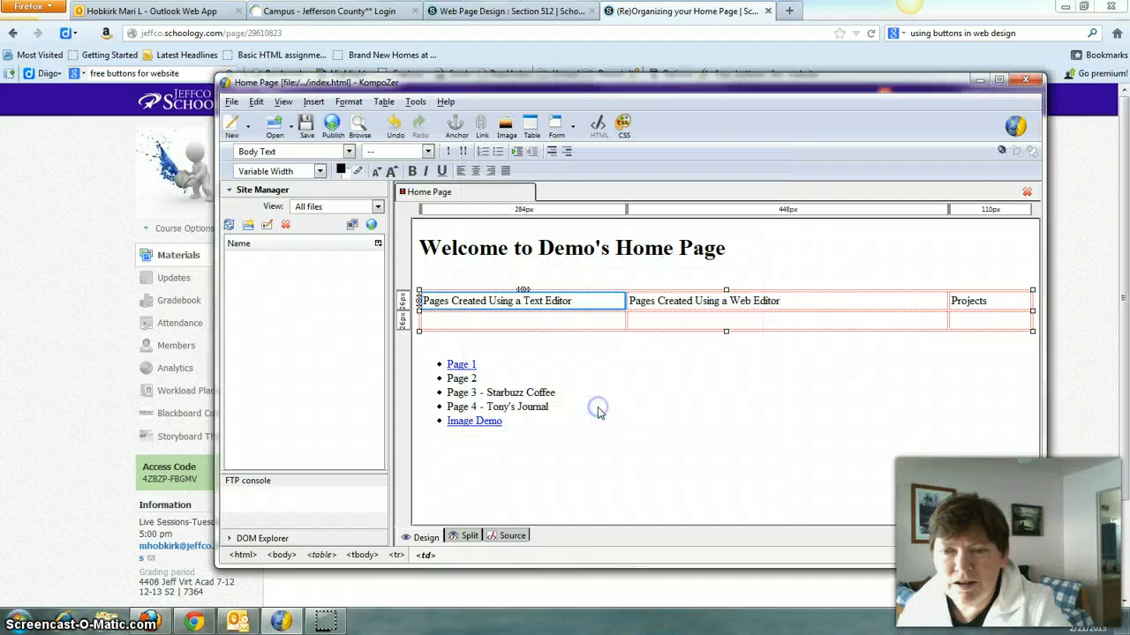
Set the width of the "Pages Created Using a Web Editor" cell to 33% of the table
{"action": "left_click", "coordinate": [746, 301]}
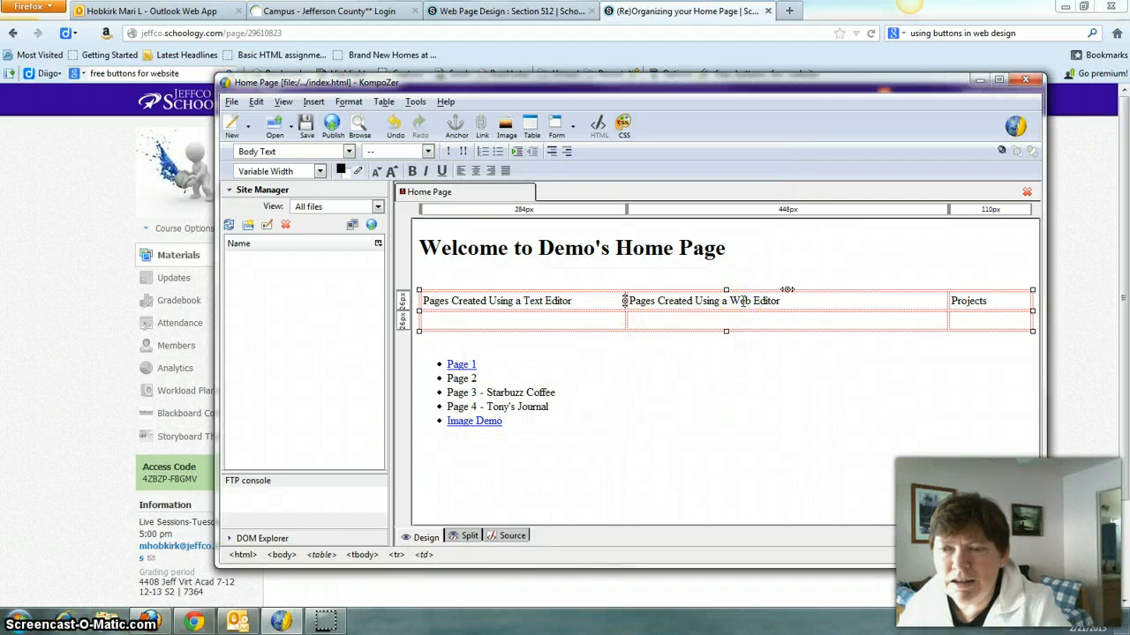
{"action": "right_click", "coordinate": [744, 301]}
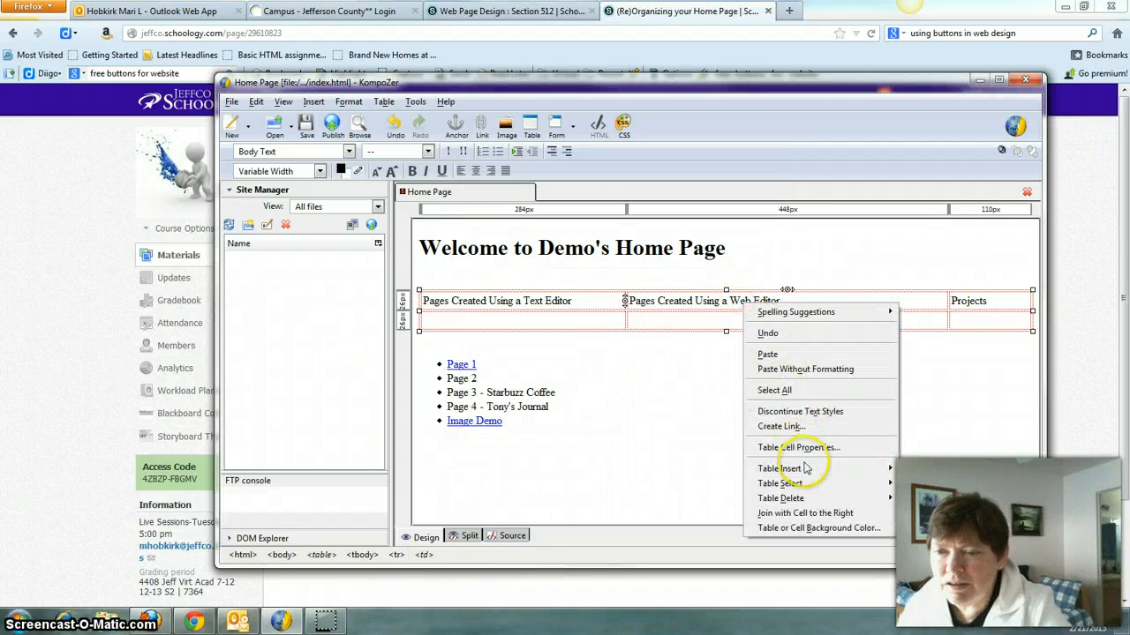
{"action": "left_click", "coordinate": [825, 448]}
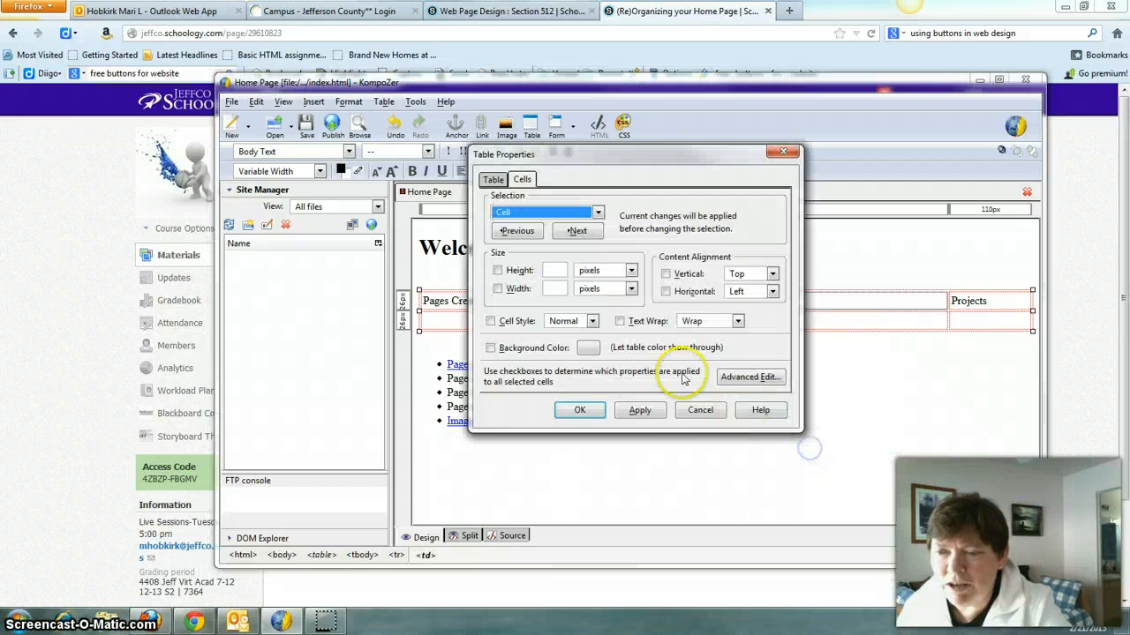
{"action": "left_click", "coordinate": [497, 290]}
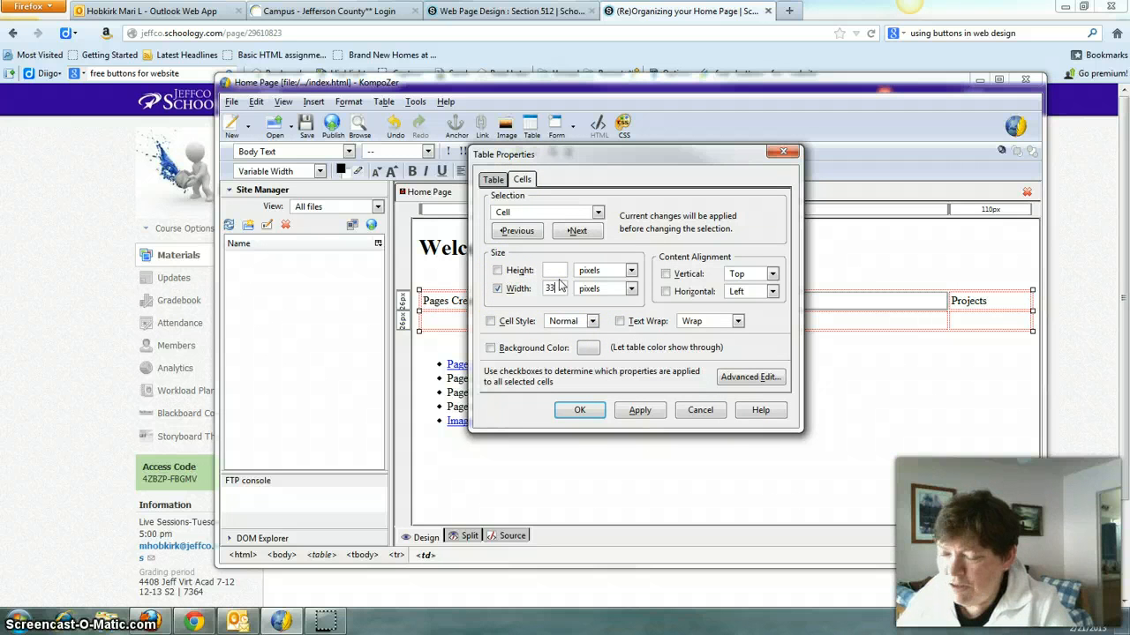
{"action": "left_click", "coordinate": [630, 289]}
{"action": "left_click", "coordinate": [598, 314]}
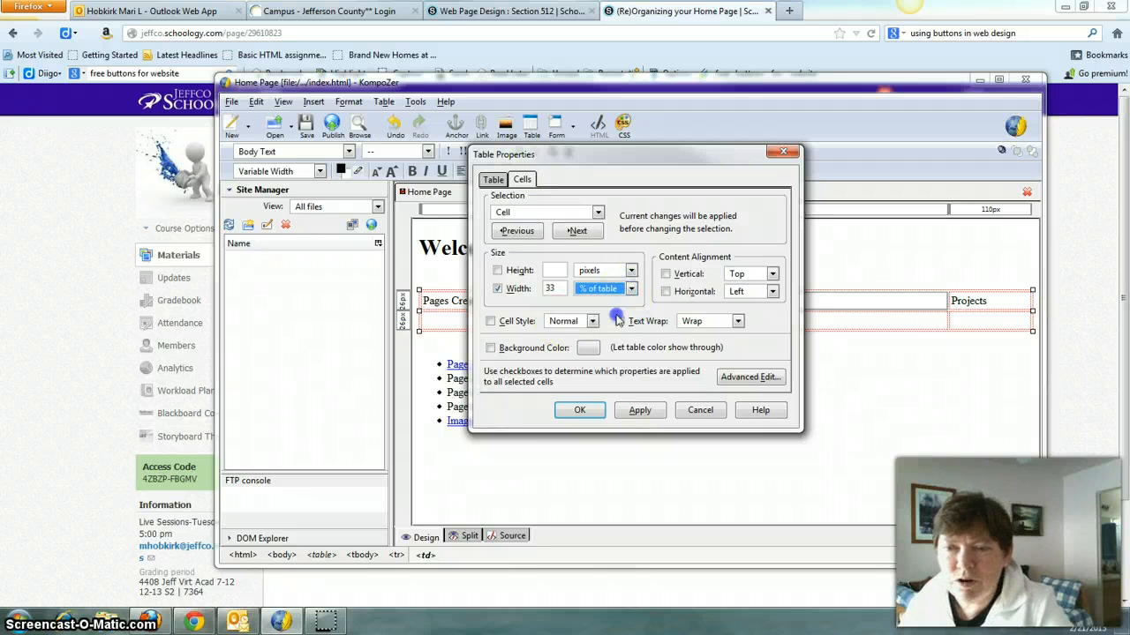
{"action": "left_click", "coordinate": [639, 410]}
{"action": "left_click", "coordinate": [582, 410]}
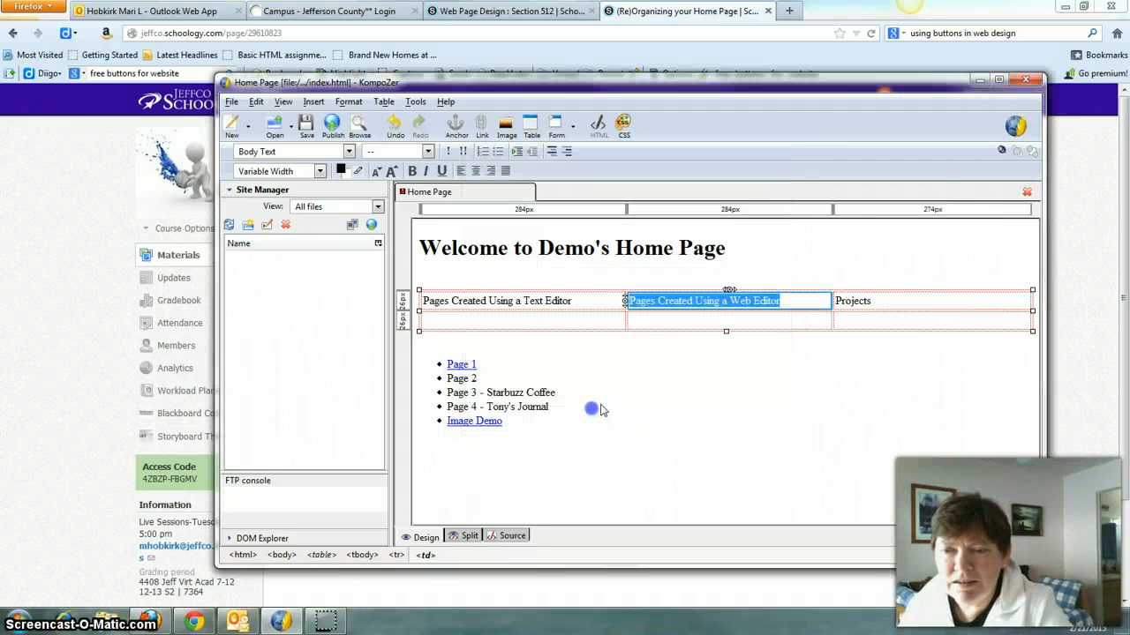
{"action": "left_click", "coordinate": [817, 362]}
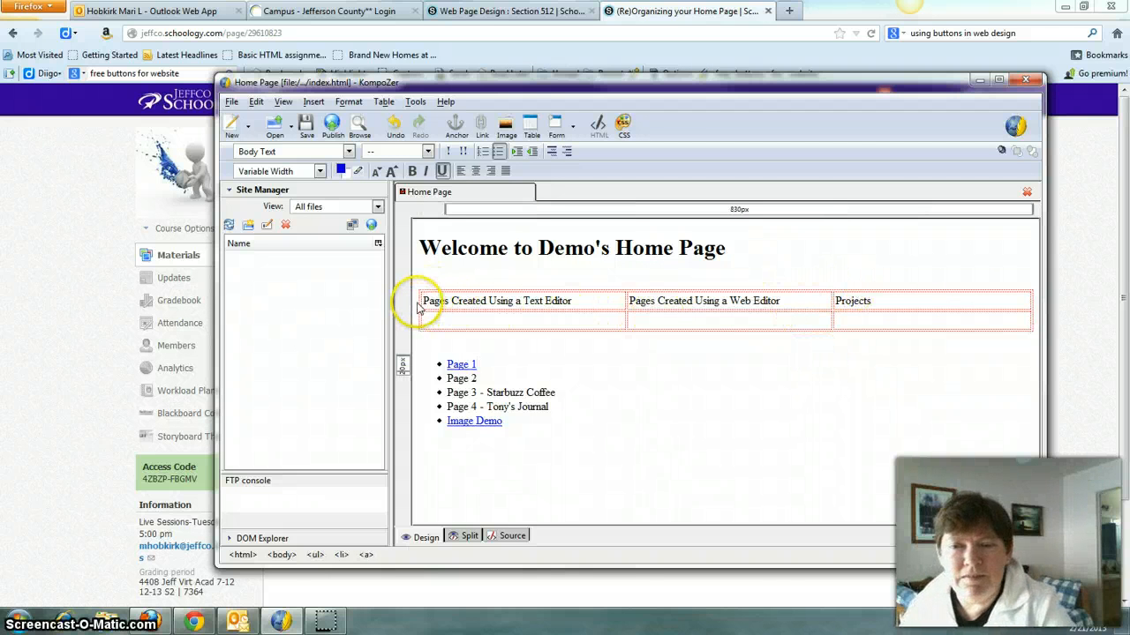
Change the font of the three category titles in the table's upper row to Arial
{"action": "left_click_drag", "start_coordinate": [423, 300], "coordinate": [874, 301]}
{"action": "right_click", "coordinate": [883, 306]}
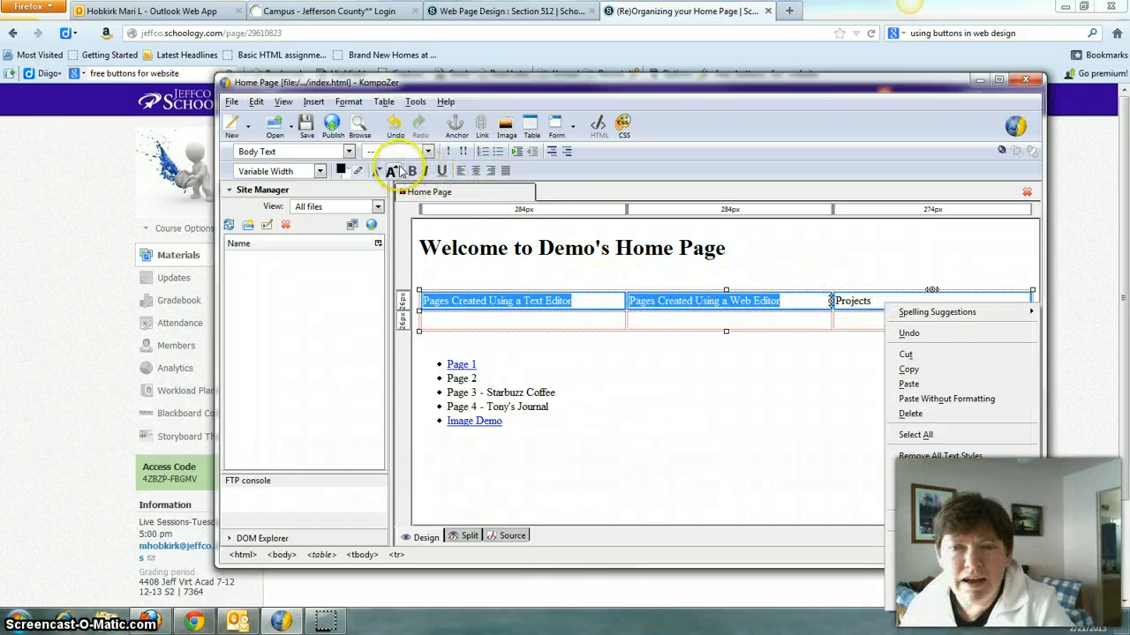
{"action": "left_click", "coordinate": [350, 103]}
{"action": "mouse_move", "coordinate": [354, 124]}
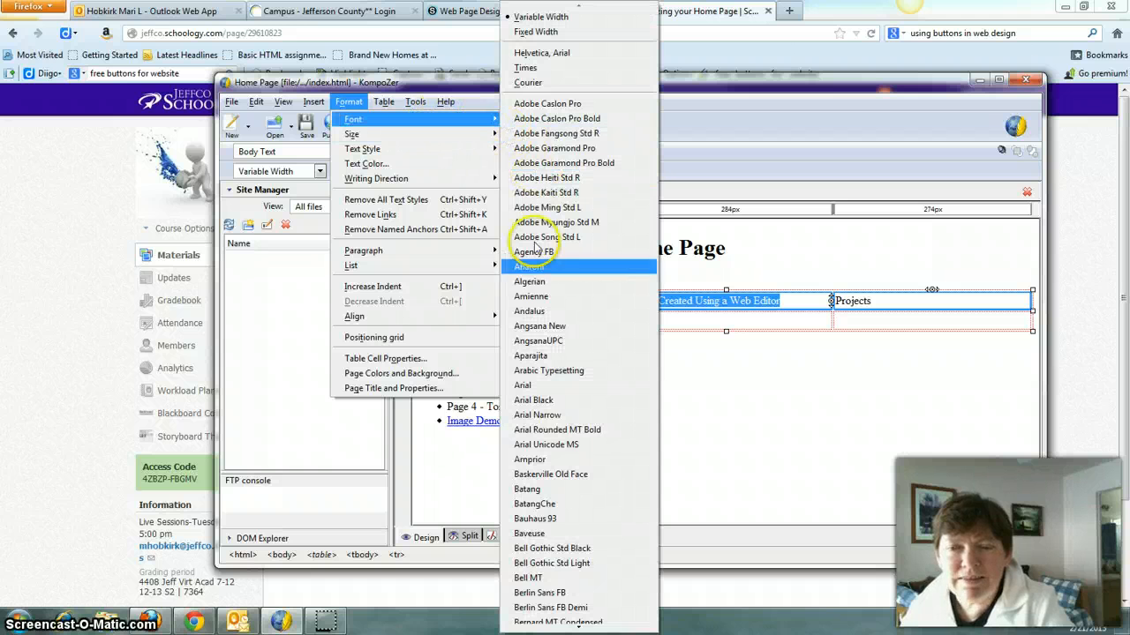
{"action": "left_click", "coordinate": [529, 387]}
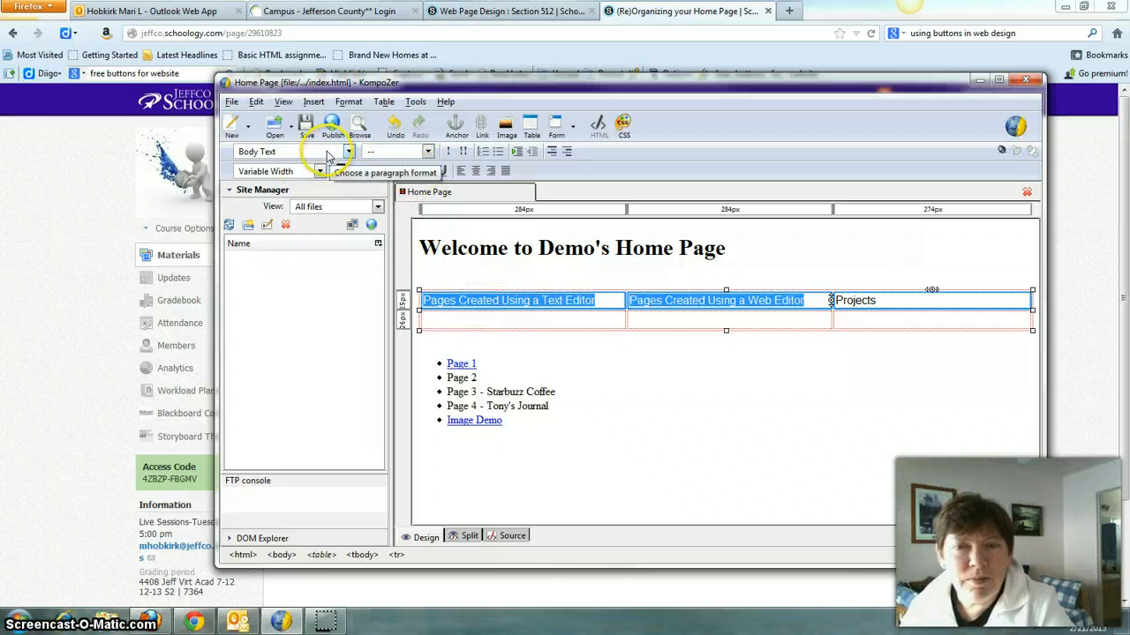
Apply the Heading 2 format to the three category titles in the table
{"action": "left_click", "coordinate": [322, 151]}
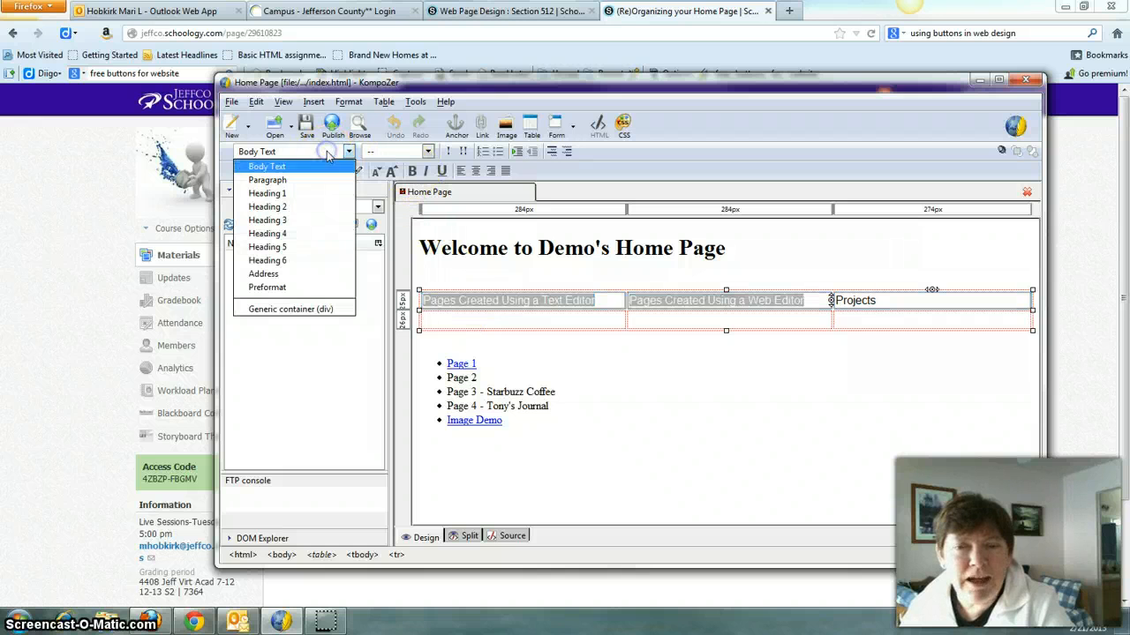
{"action": "left_click", "coordinate": [295, 208]}
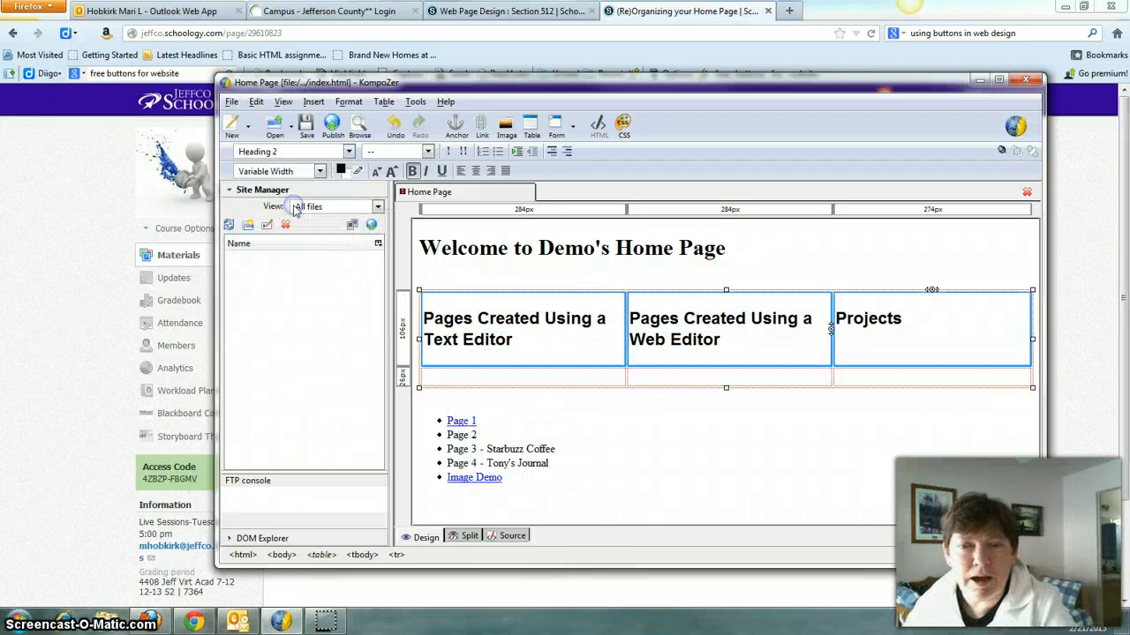
{"action": "left_click", "coordinate": [593, 344]}
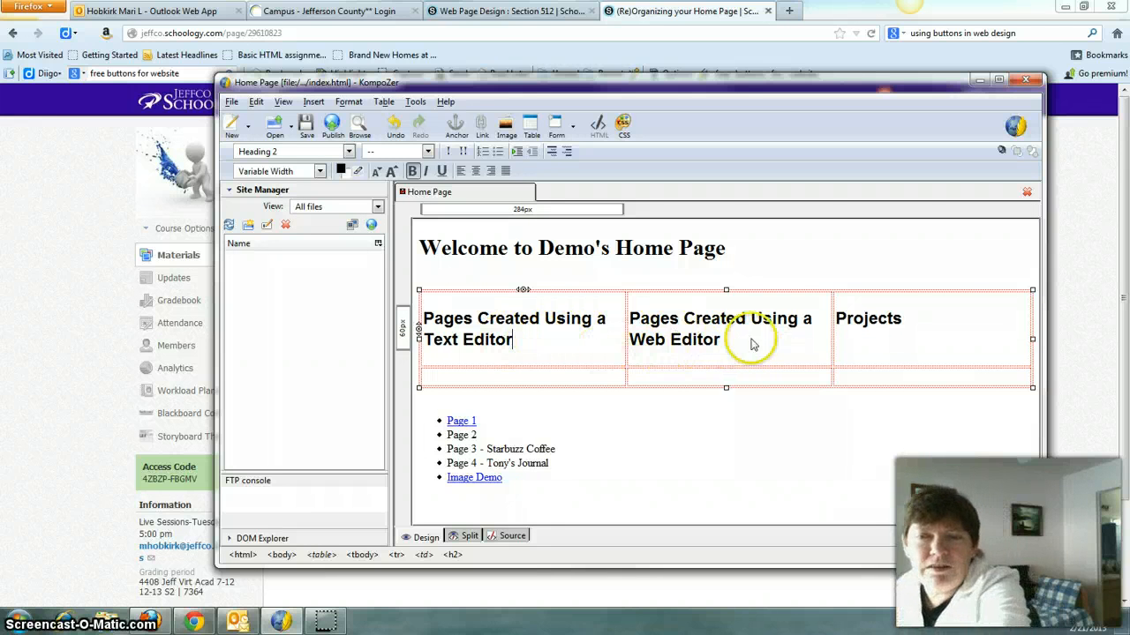
Center the three category headings within their table cells
{"action": "left_click_drag", "start_coordinate": [870, 323], "coordinate": [472, 316]}
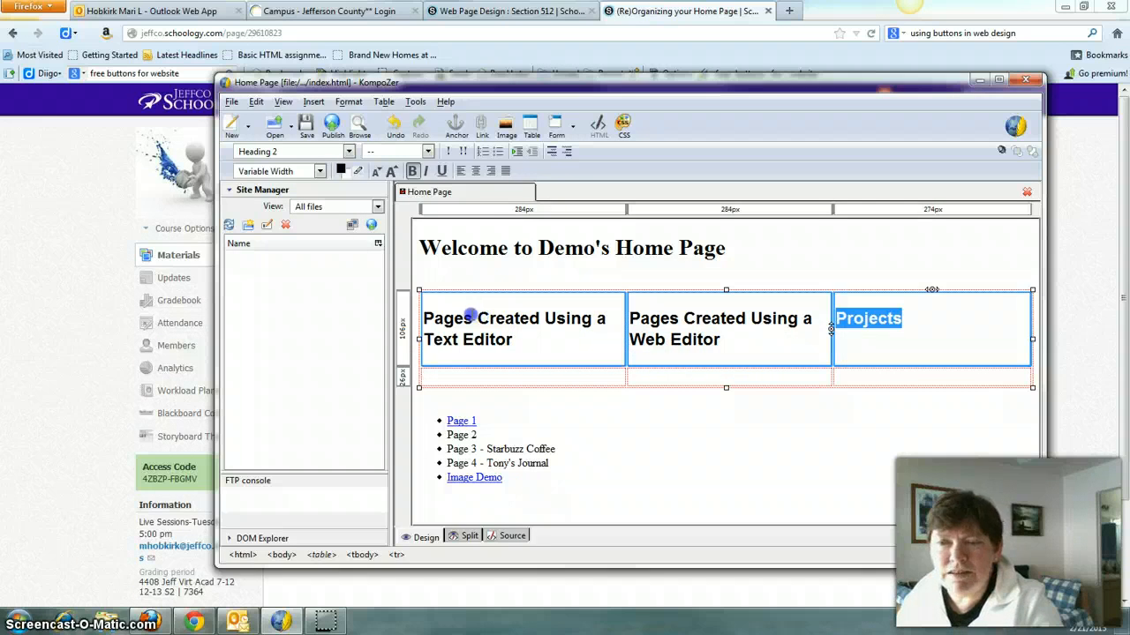
{"action": "left_click", "coordinate": [477, 175]}
{"action": "left_click", "coordinate": [867, 331]}
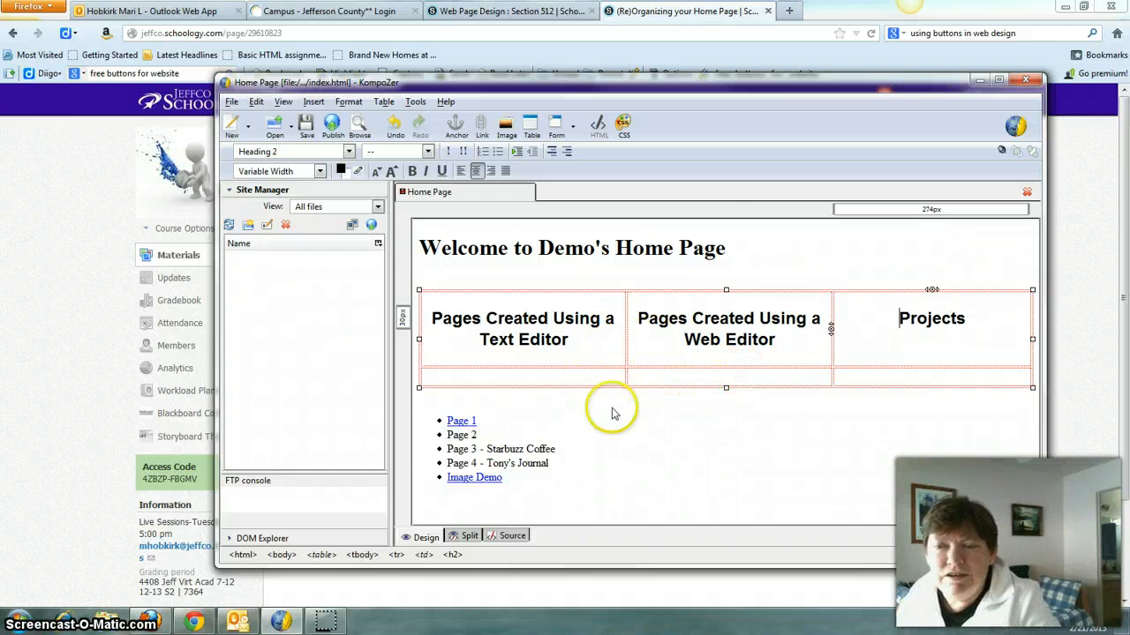
Copy the Page 1 through Page 4 list items into the cell below "Pages Created Using a Text Editor"
{"action": "left_click", "coordinate": [543, 384]}
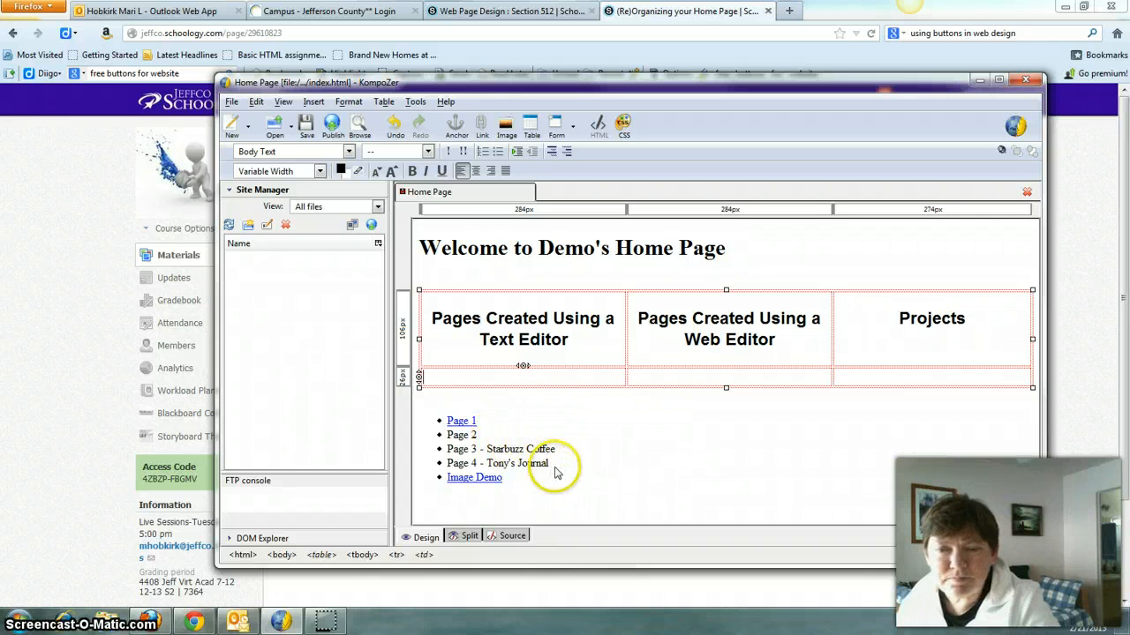
{"action": "left_click_drag", "start_coordinate": [556, 464], "coordinate": [448, 427]}
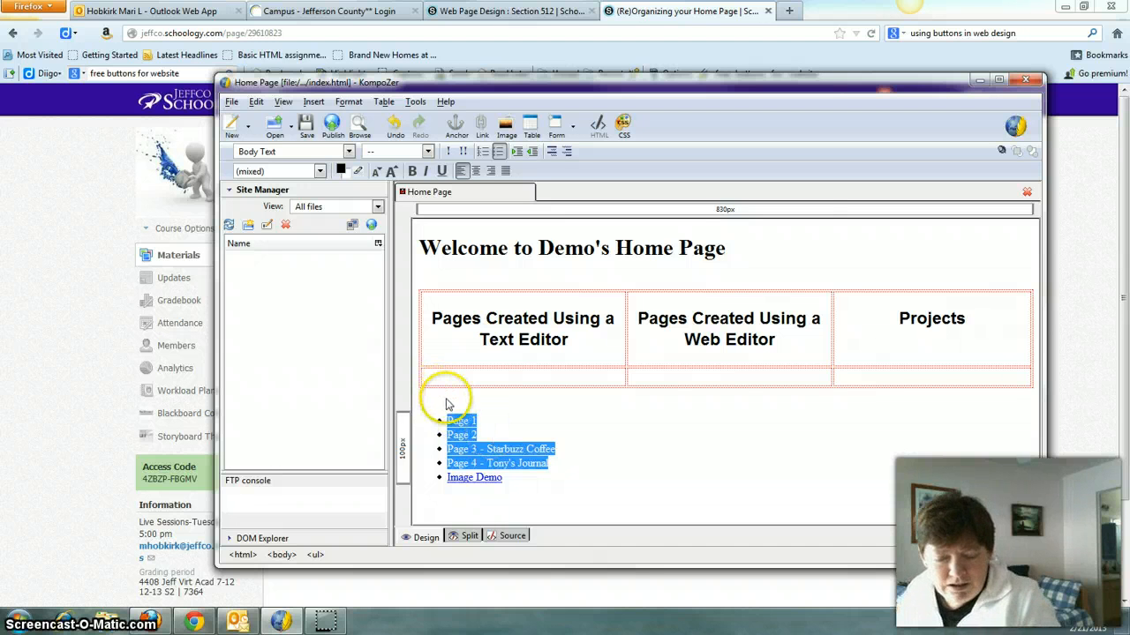
{"action": "left_click", "coordinate": [456, 377]}
{"action": "right_click", "coordinate": [458, 376]}
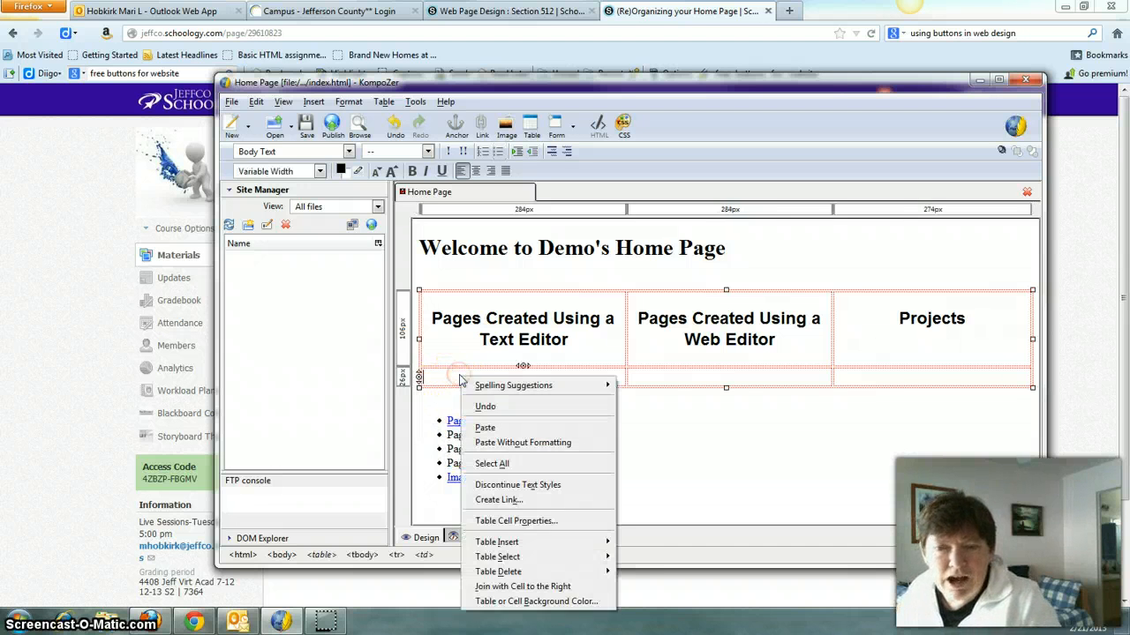
{"action": "left_click", "coordinate": [484, 428]}
{"action": "scroll", "coordinate": [565, 475], "scroll_direction": "down", "scroll_amount": 1}
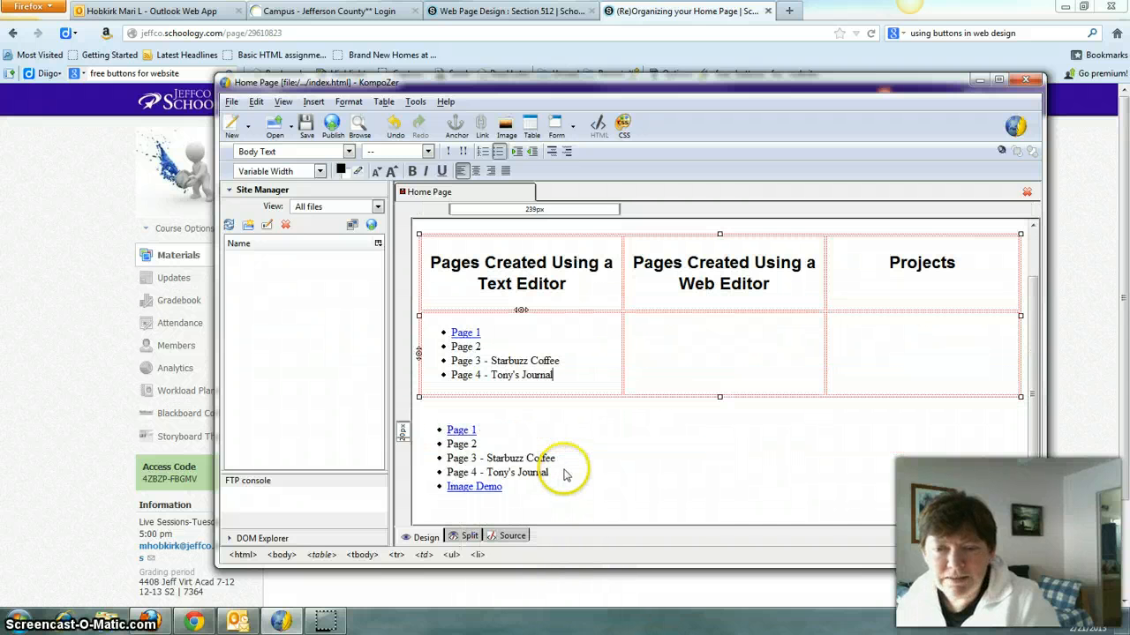
Delete the original Page 1 through Page 4 items from the list below the table, keeping Image Demo
{"action": "left_click_drag", "start_coordinate": [558, 474], "coordinate": [442, 441]}
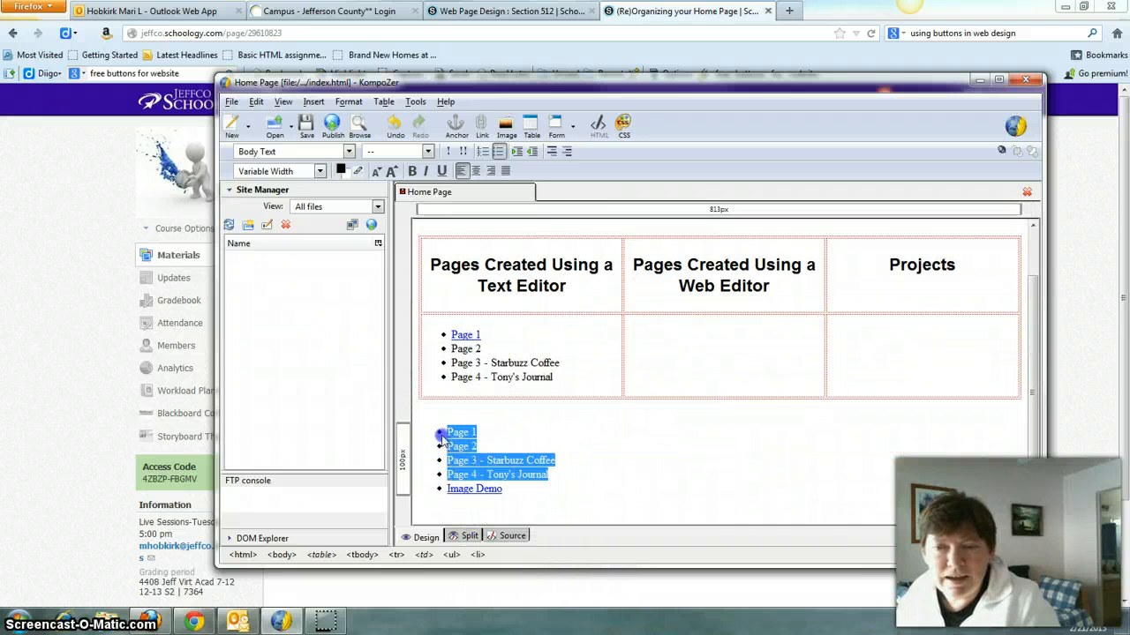
{"action": "key", "text": "Delete"}
{"action": "left_click", "coordinate": [569, 431]}
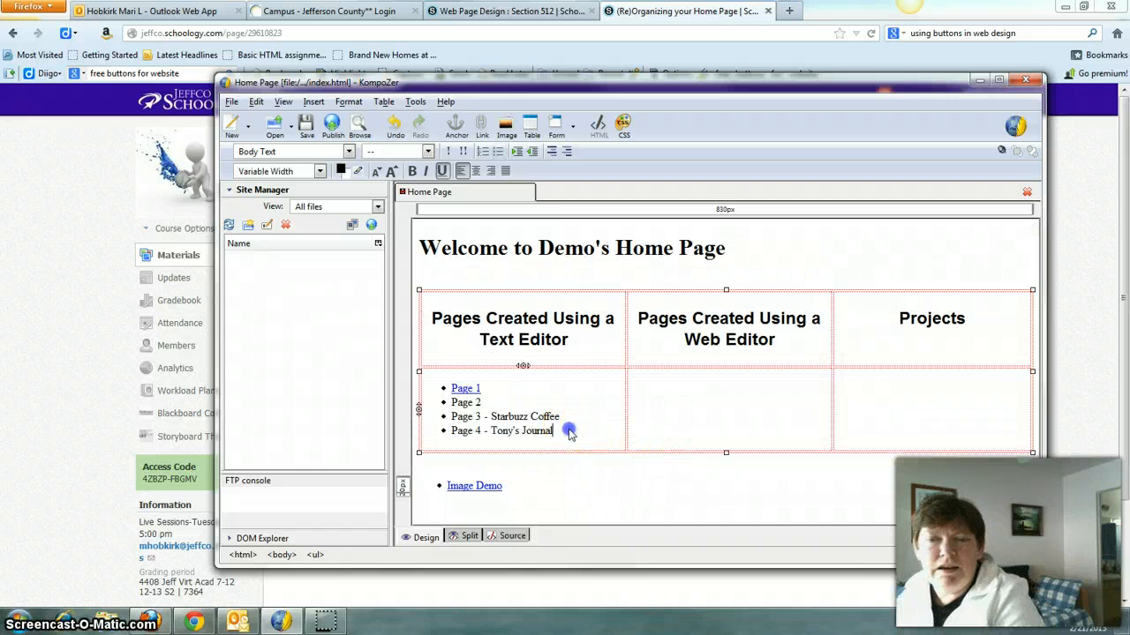
Try centering the Page 1 through Page 4 list within its table cell, and return it to left alignment
{"action": "left_click_drag", "start_coordinate": [569, 431], "coordinate": [446, 383]}
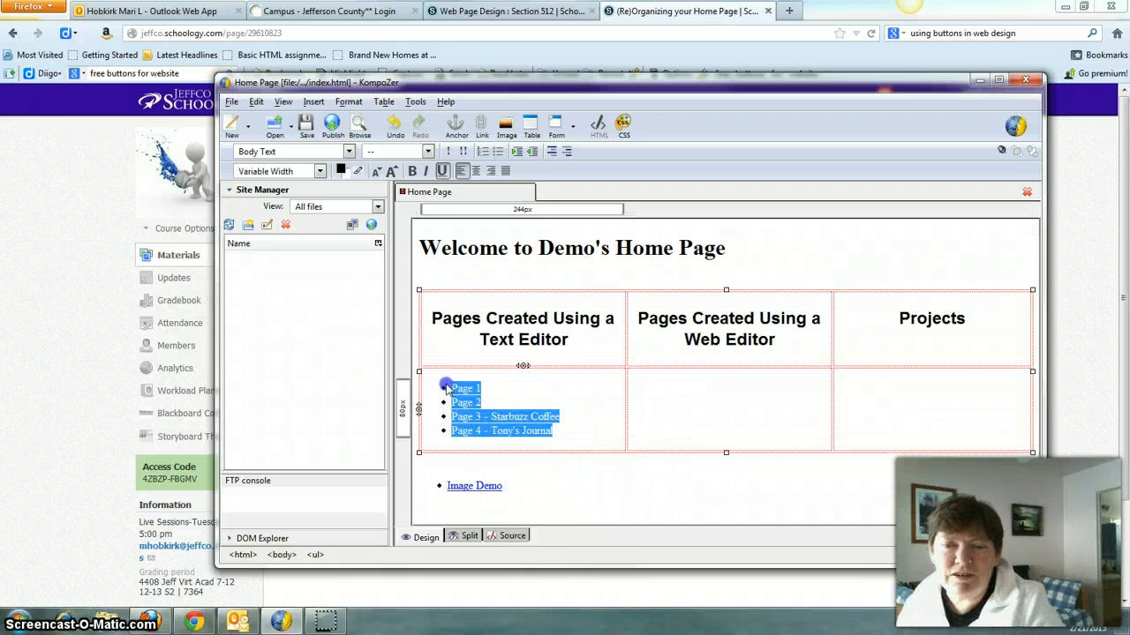
{"action": "left_click", "coordinate": [477, 172]}
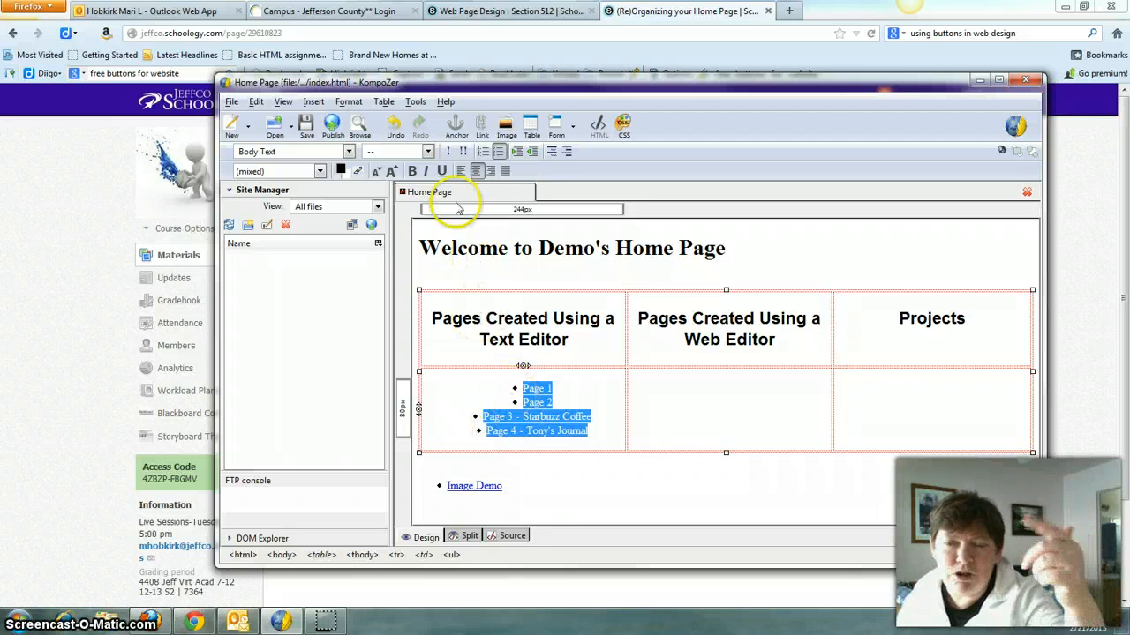
{"action": "left_click", "coordinate": [461, 171]}
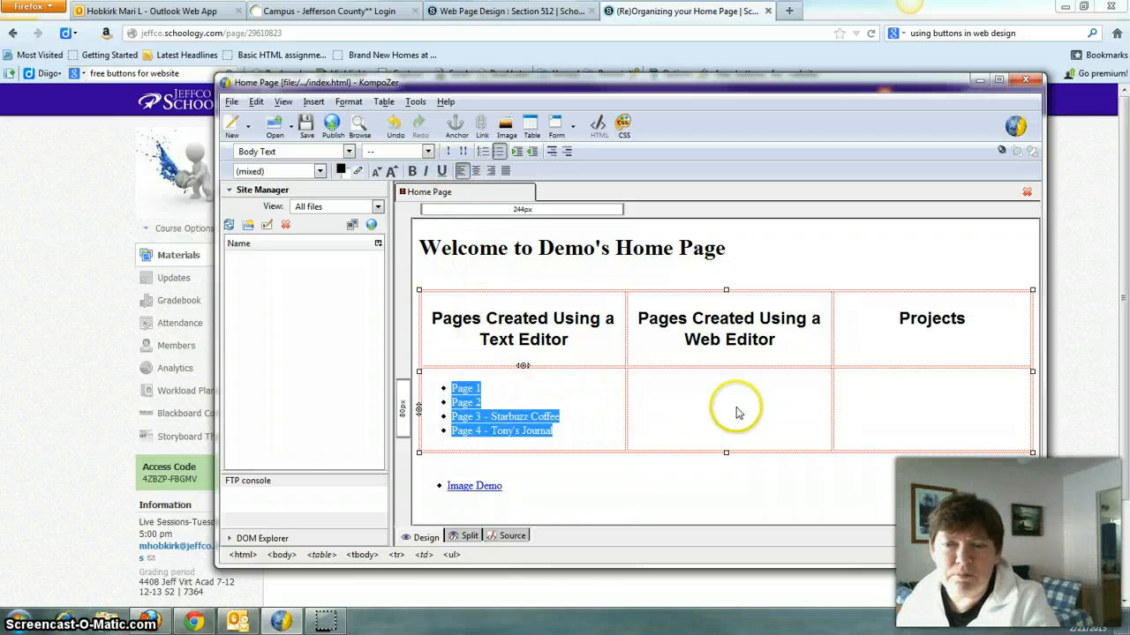
Copy the Image Demo link into the cell below "Pages Created Using a Web Editor" and format it as a bulleted list item
{"action": "left_click_drag", "start_coordinate": [517, 486], "coordinate": [437, 486]}
{"action": "key", "text": "ctrl+c"}
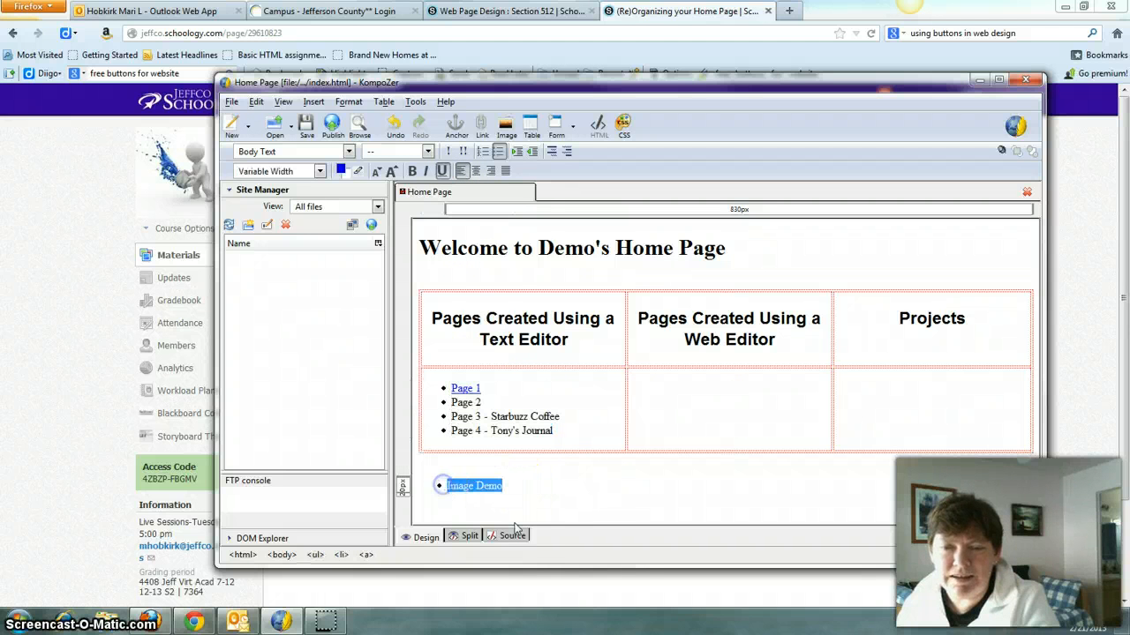
{"action": "left_click", "coordinate": [703, 389]}
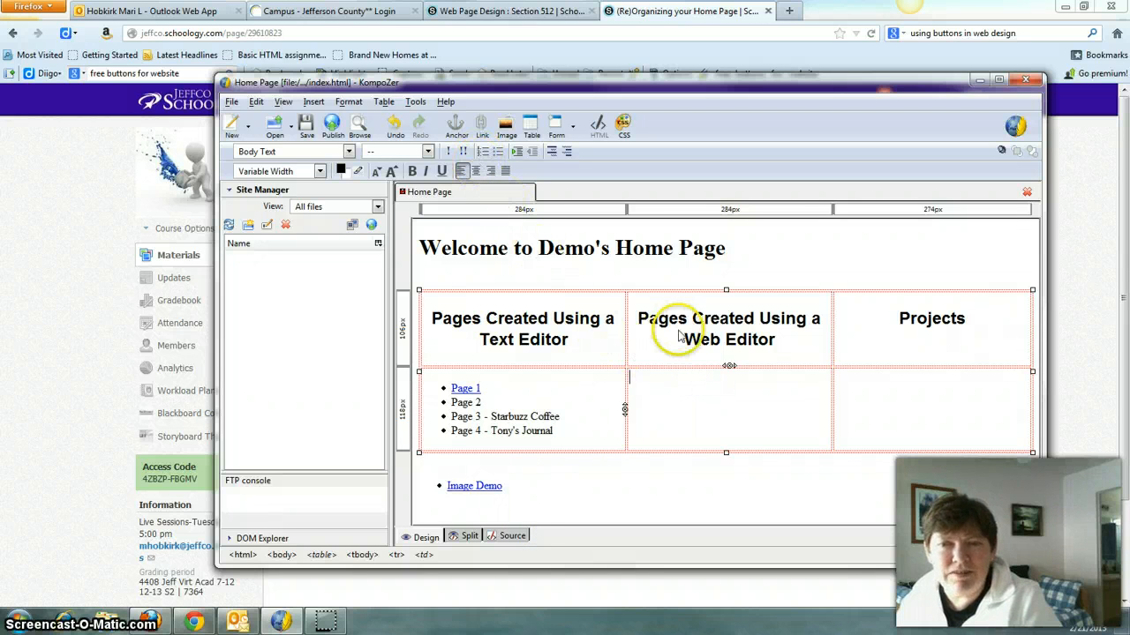
{"action": "key", "text": "ctrl+v"}
{"action": "left_click", "coordinate": [629, 377]}
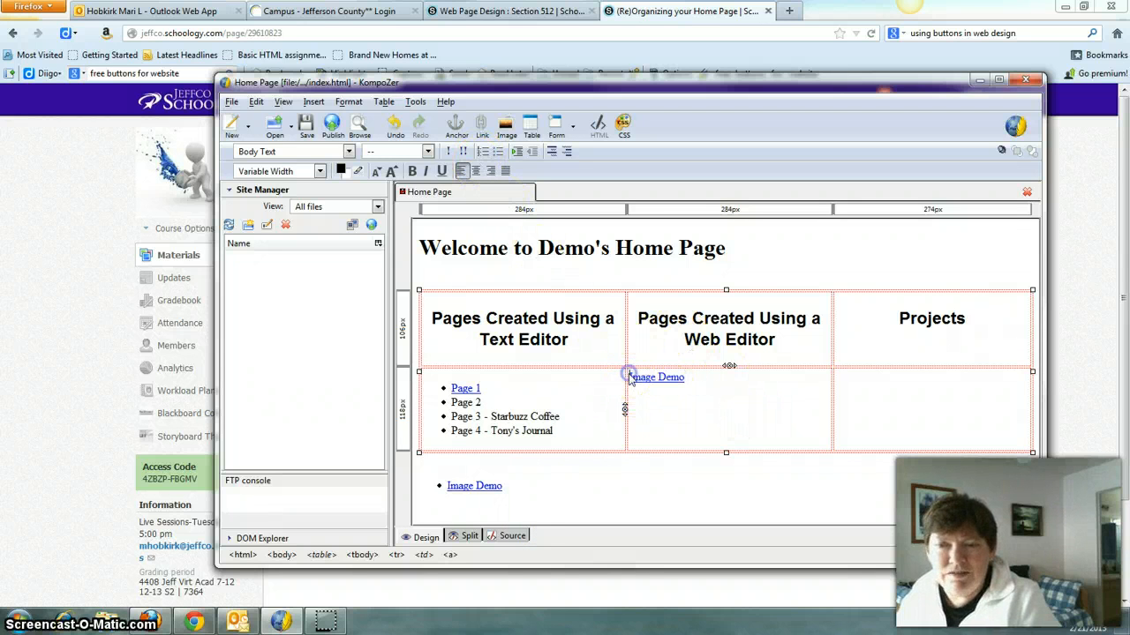
{"action": "left_click", "coordinate": [497, 152]}
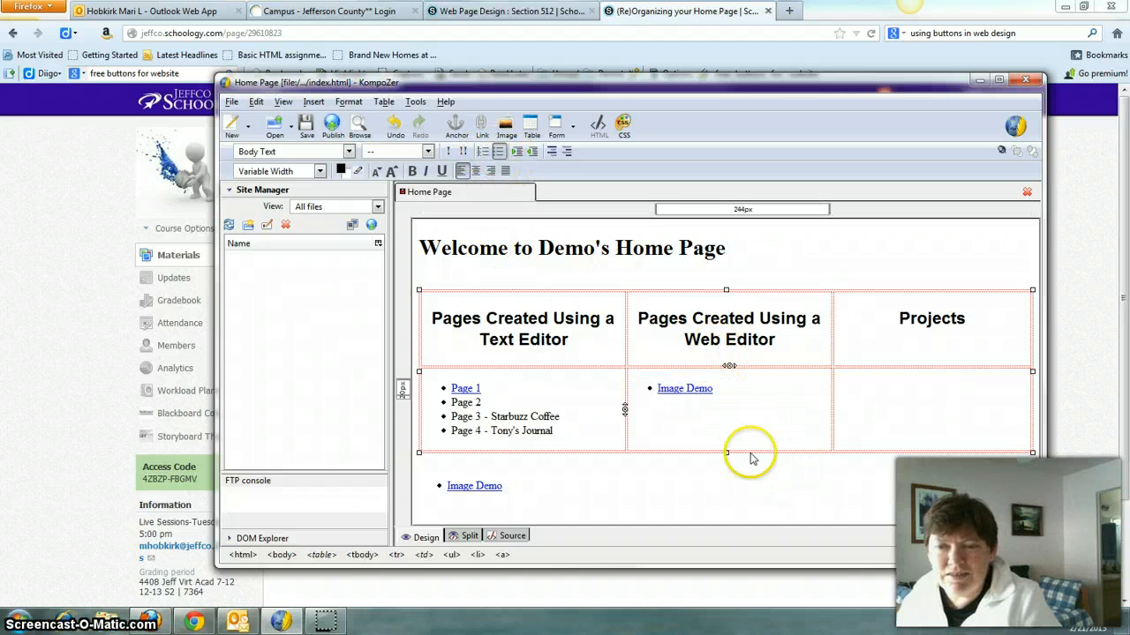
Delete the original Image Demo list item below the table
{"action": "left_click_drag", "start_coordinate": [567, 494], "coordinate": [455, 477]}
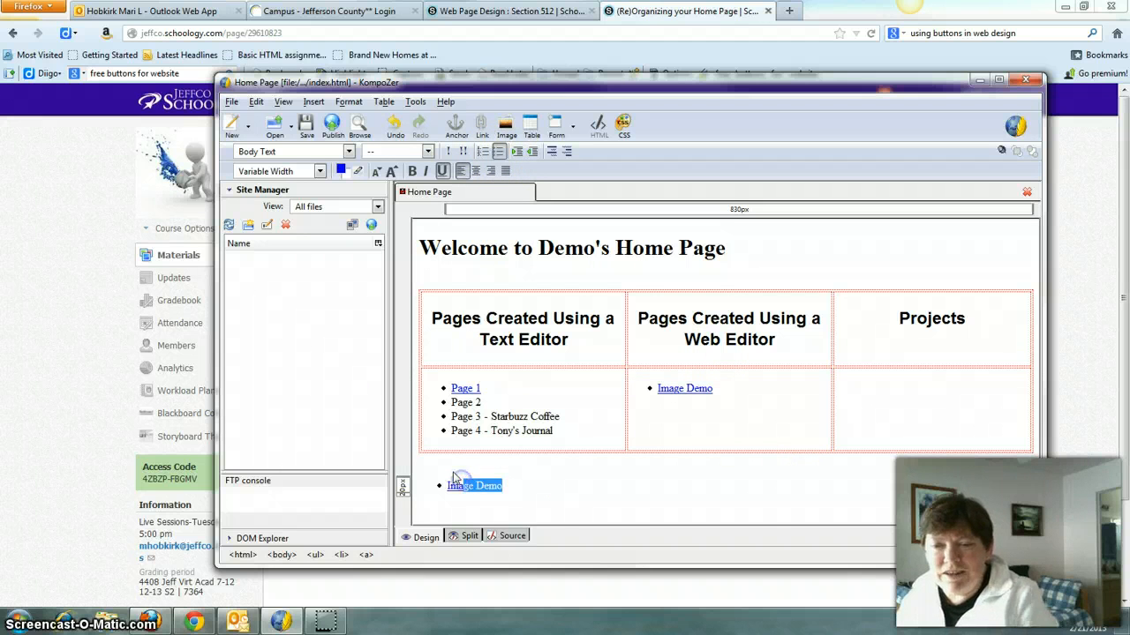
{"action": "key", "text": "BackSpace"}
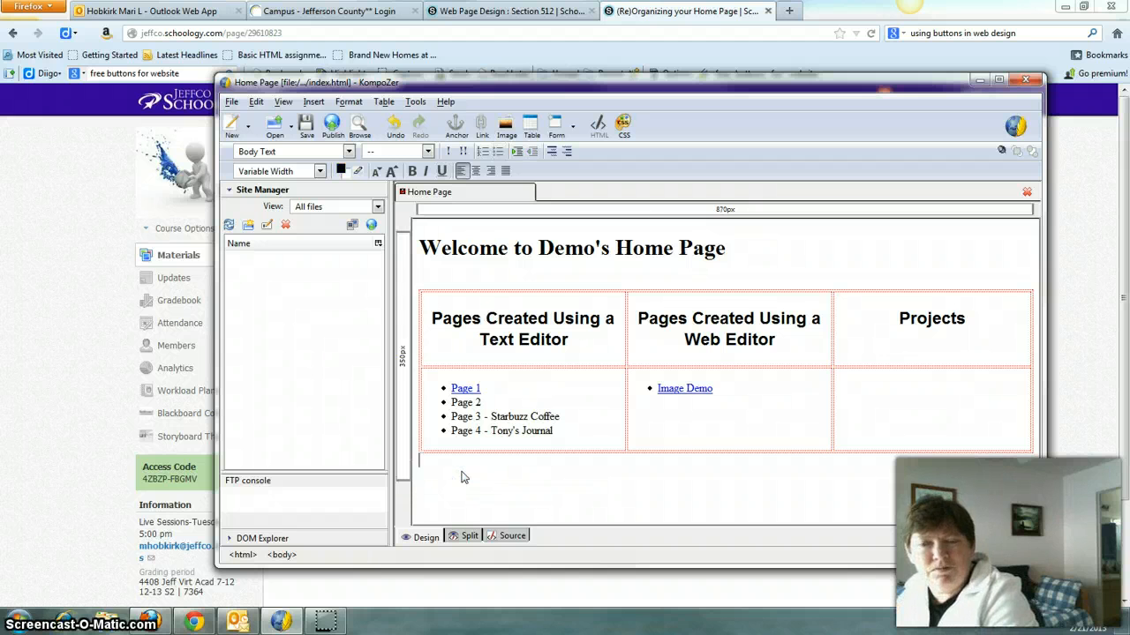
{"action": "left_click", "coordinate": [713, 409]}
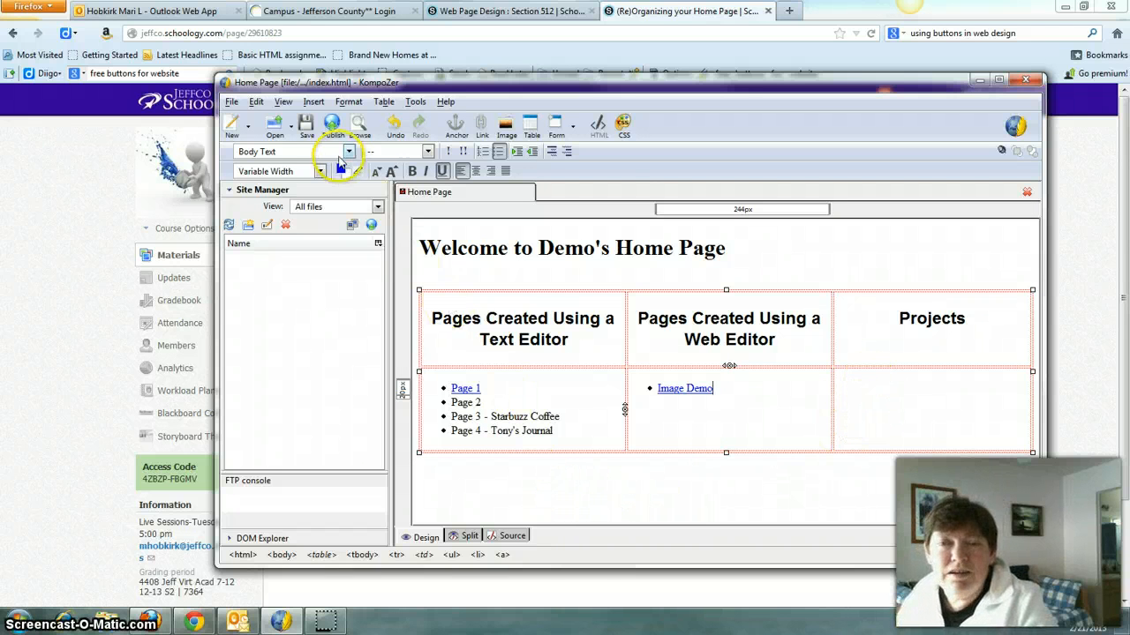
Save the home page and switch to the "(Re)Organizing your Home Page" assignment page in Firefox
{"action": "left_click", "coordinate": [306, 126]}
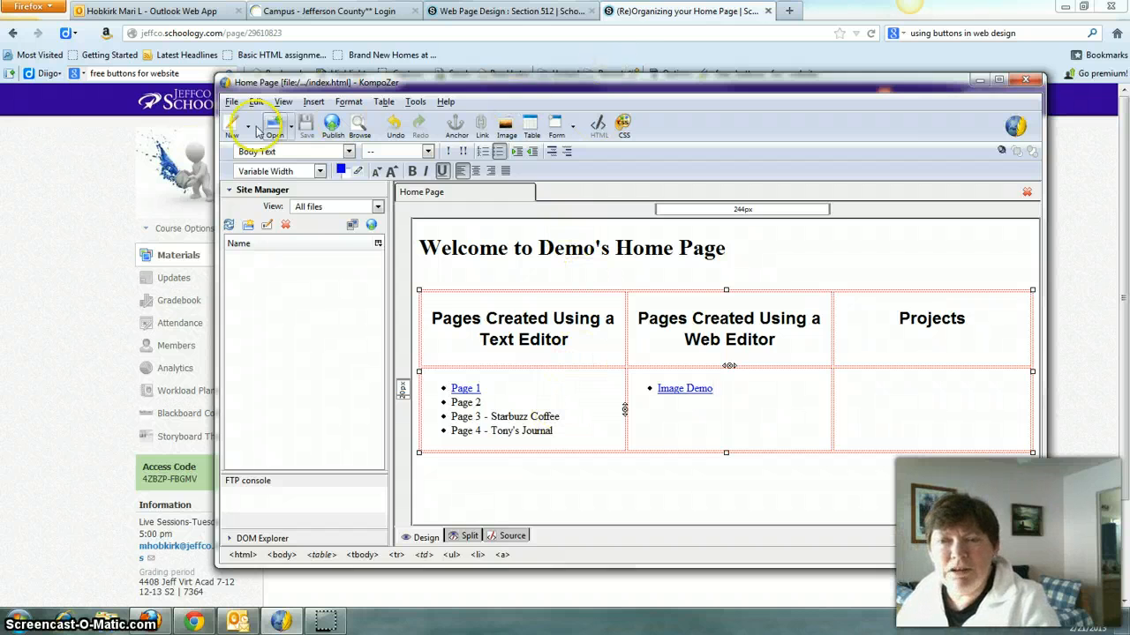
{"action": "left_click", "coordinate": [69, 274]}
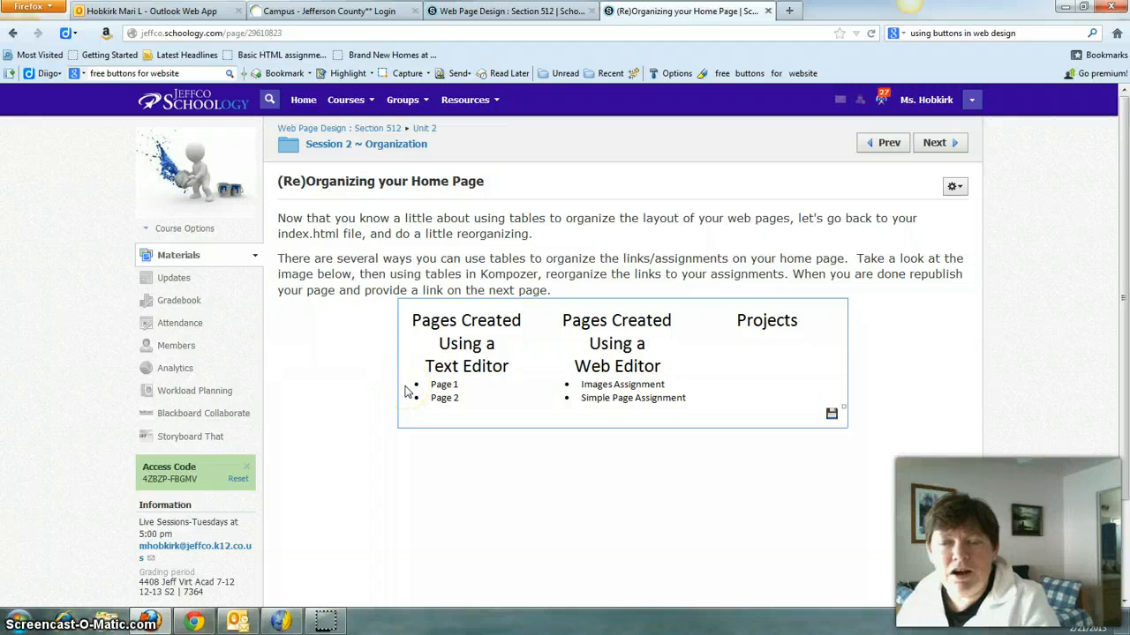